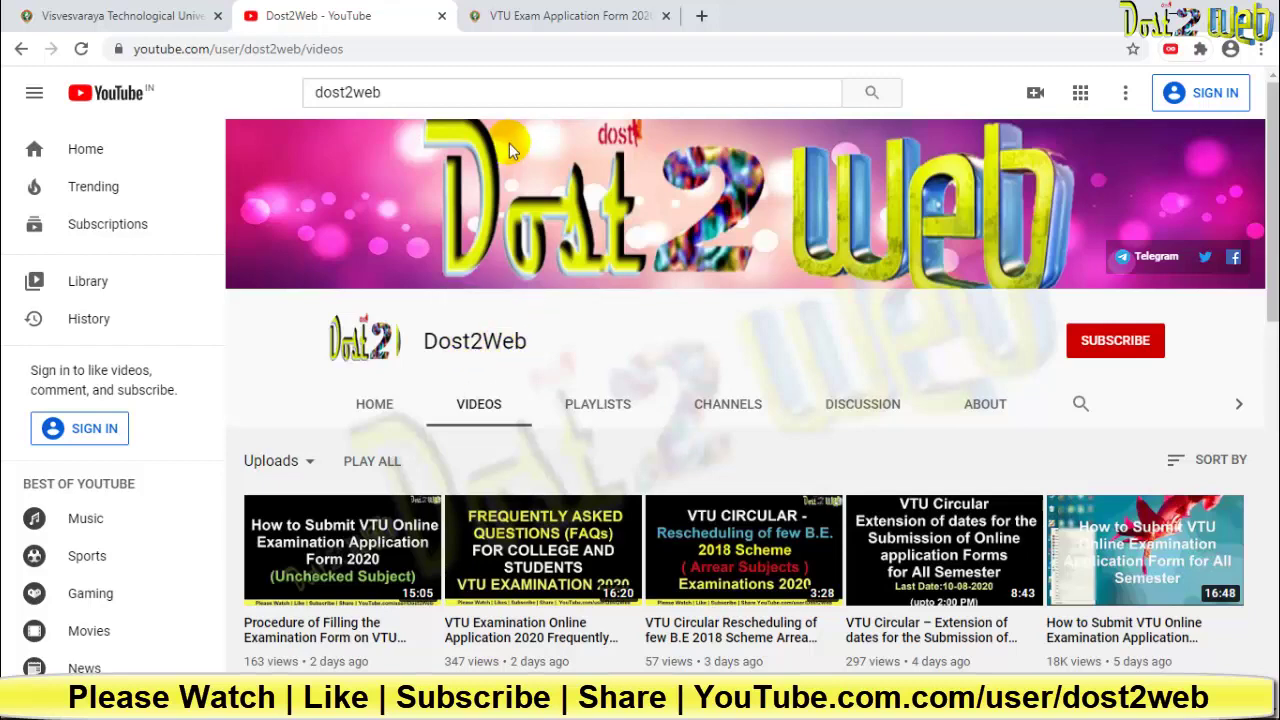
# Switch to the VTU Exam Application Form portal tab showing the student sign-in form
pyautogui.click(522, 14)
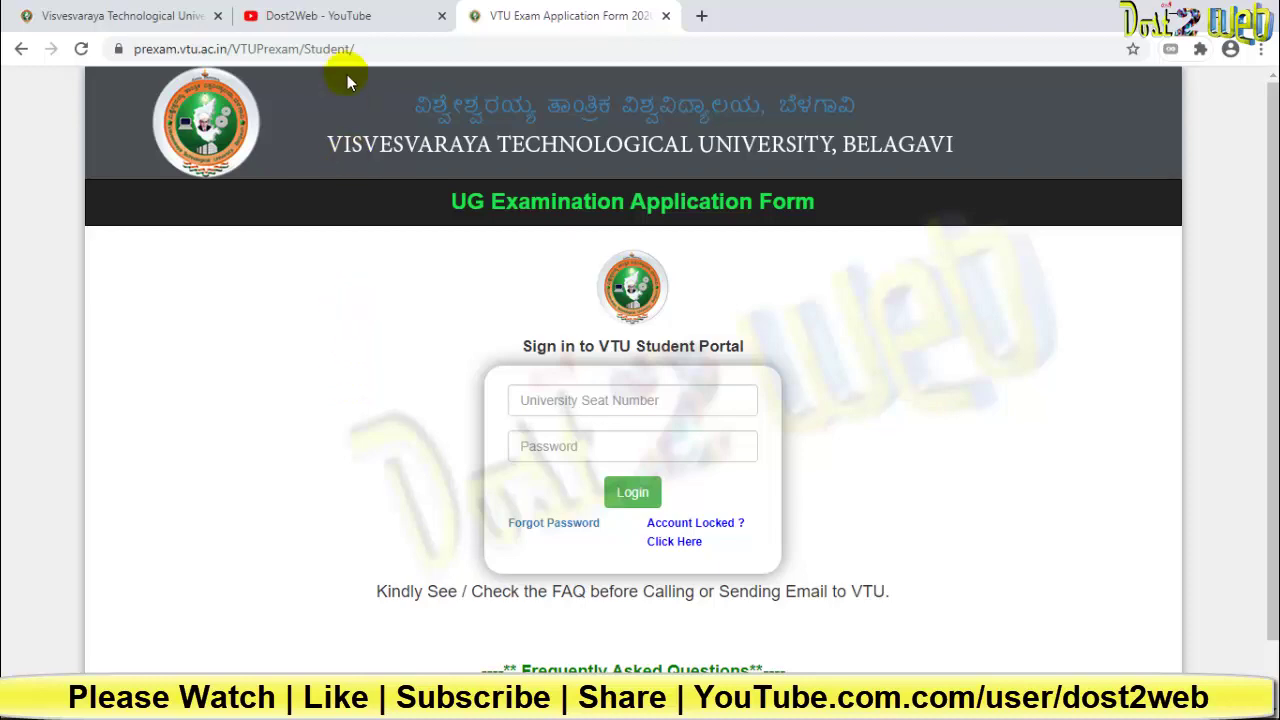
# Return to the Dost2Web YouTube channel tab
pyautogui.click(356, 12)
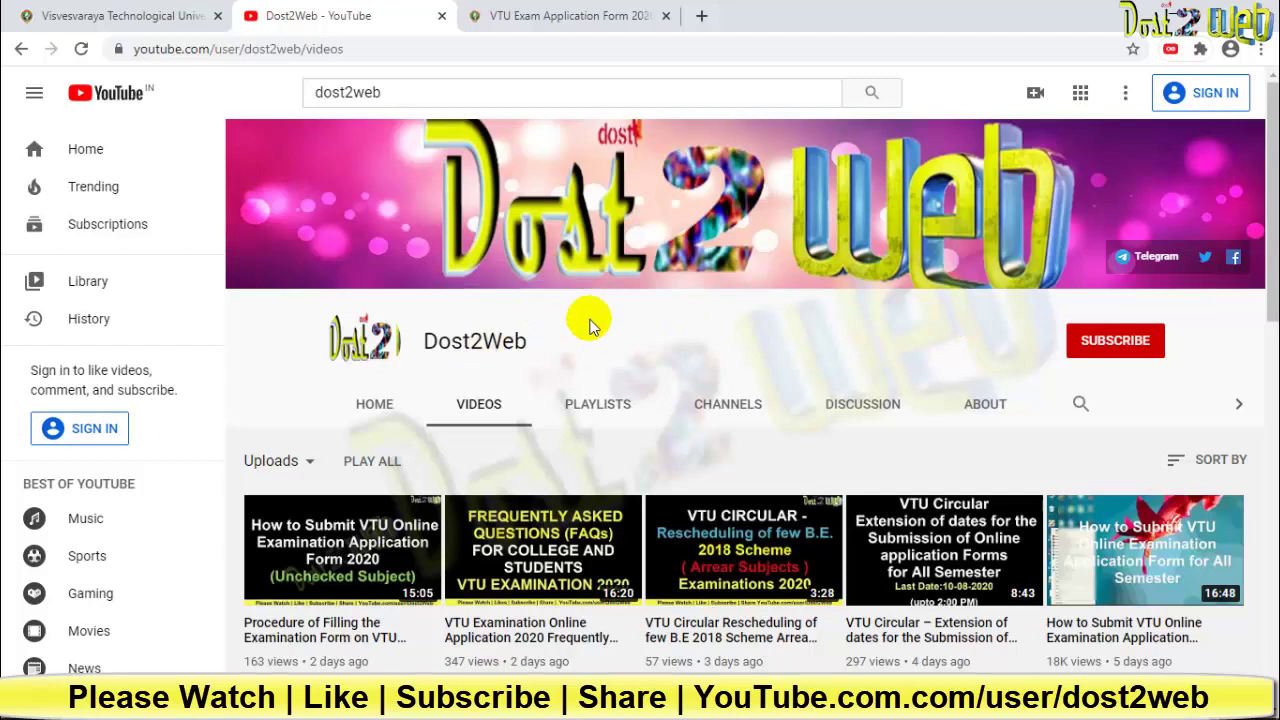
# Bring the photo folder window forward and show its contents as large icons
pyautogui.moveTo(437, 700)
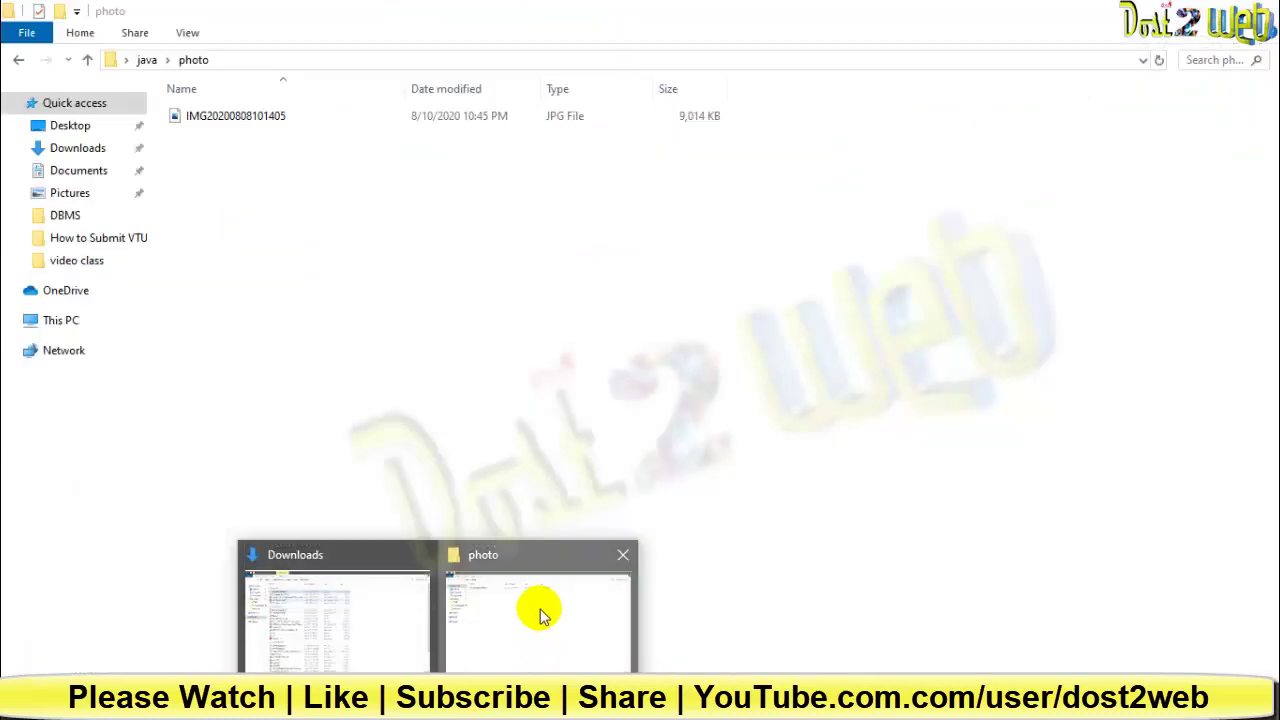
pyautogui.click(540, 615)
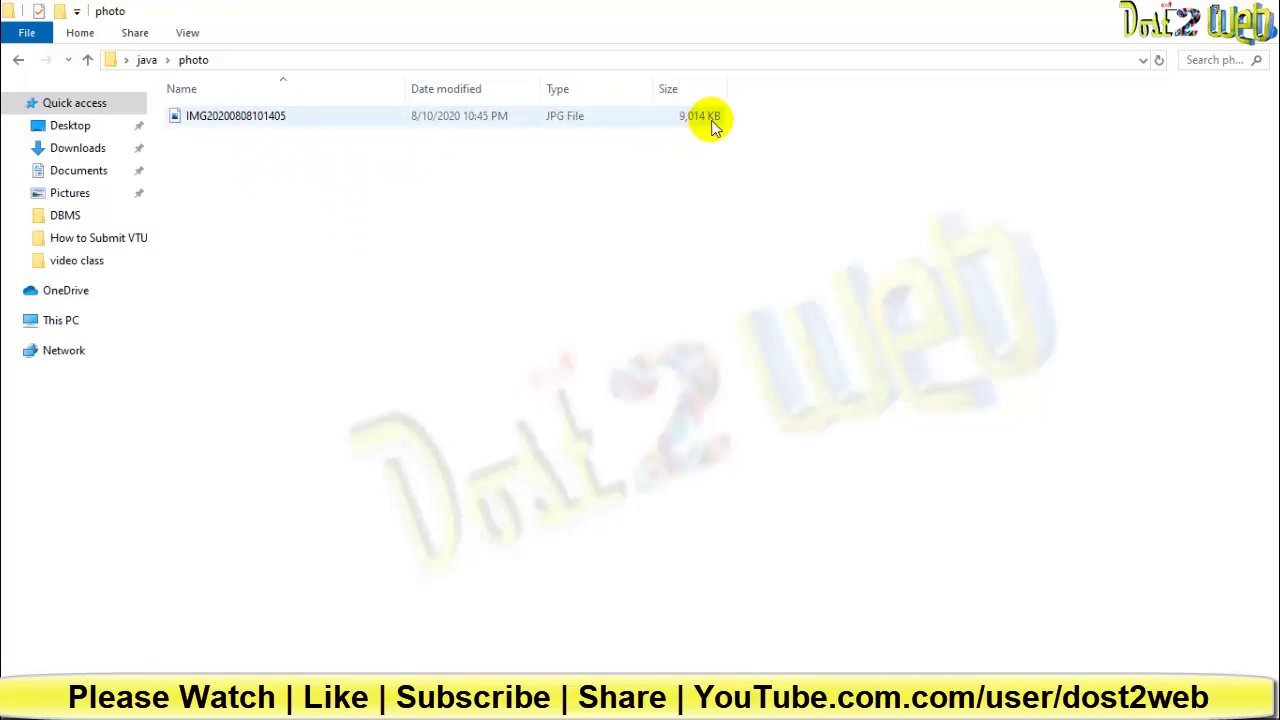
pyautogui.rightClick(322, 170)
pyautogui.moveTo(423, 180)
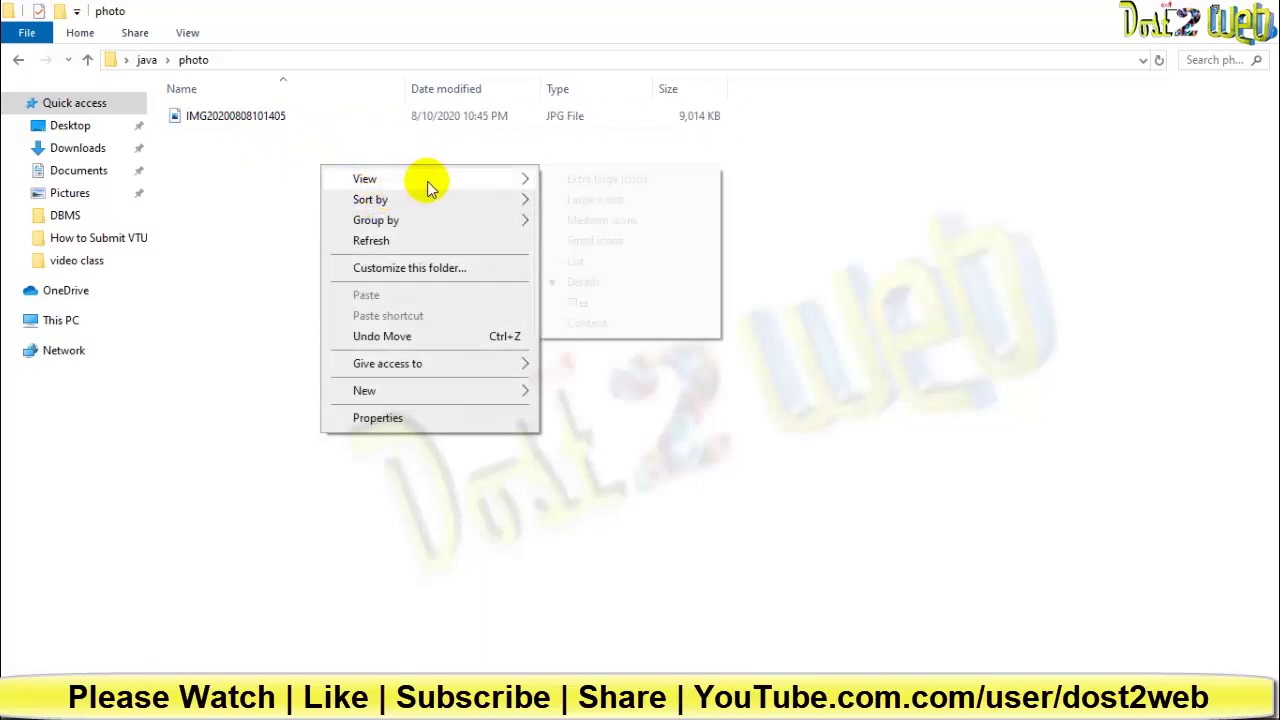
pyautogui.click(590, 200)
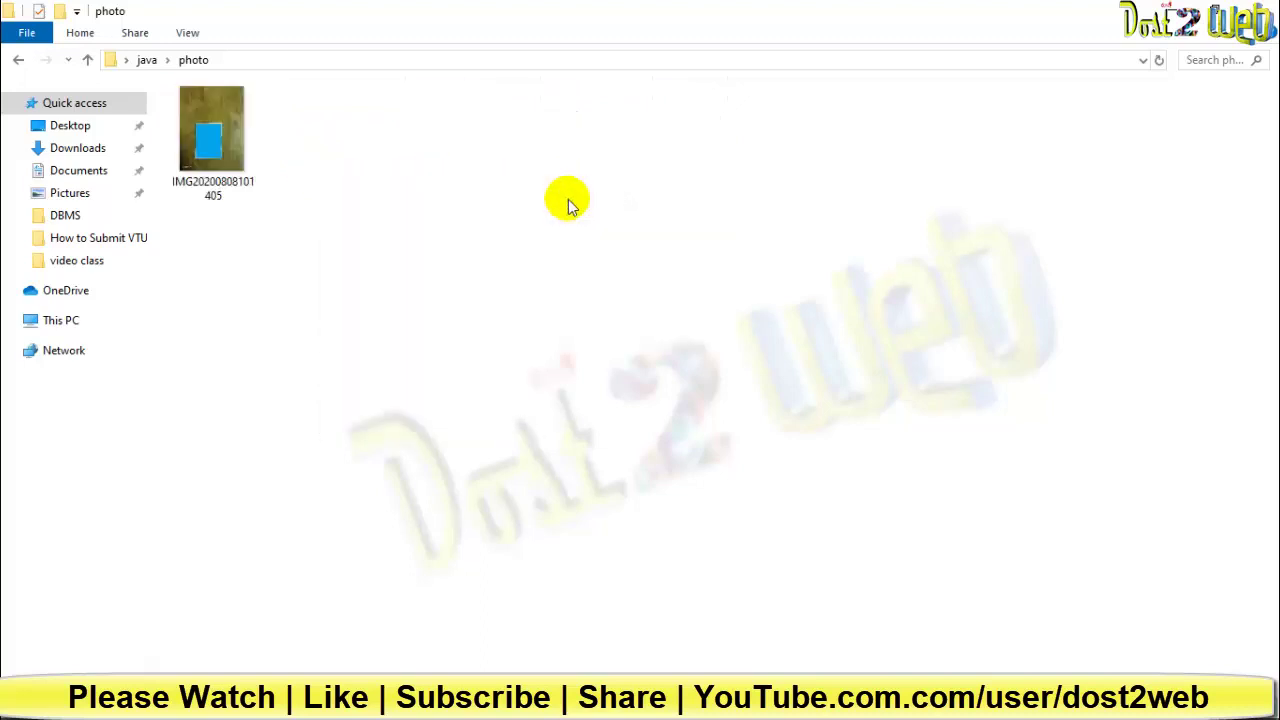
pyautogui.click(208, 125)
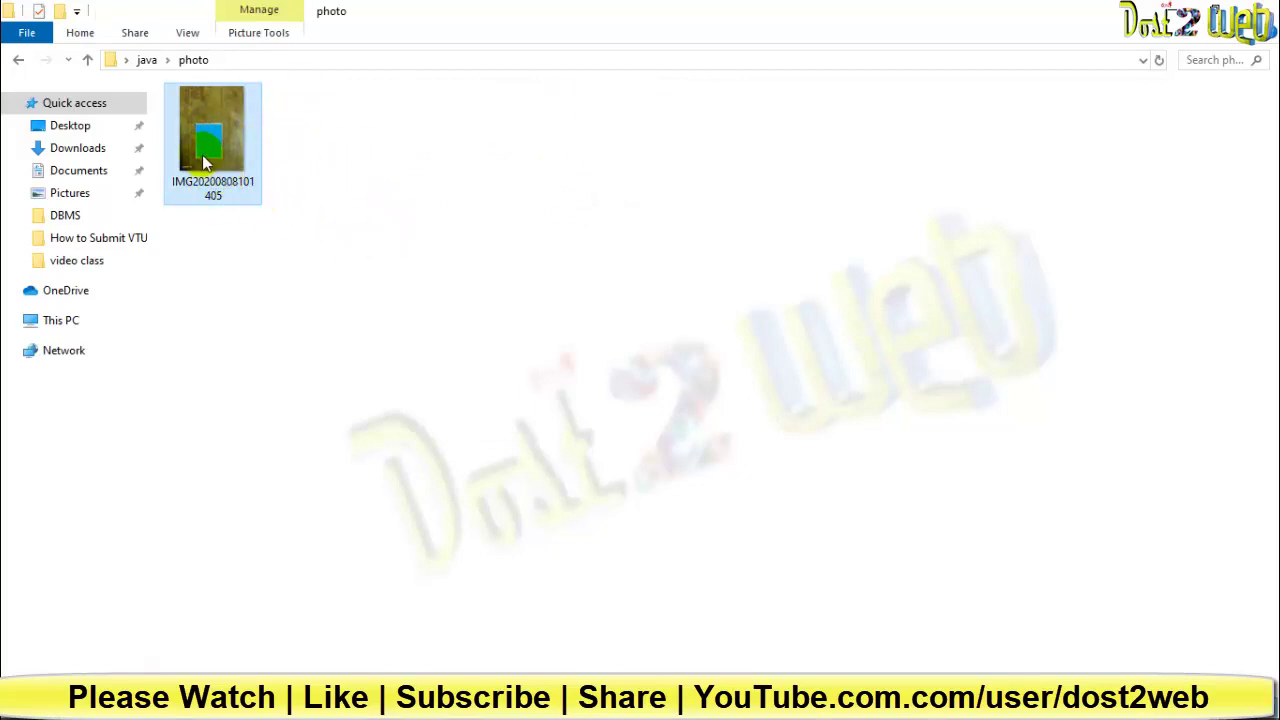
pyautogui.moveTo(213, 130)
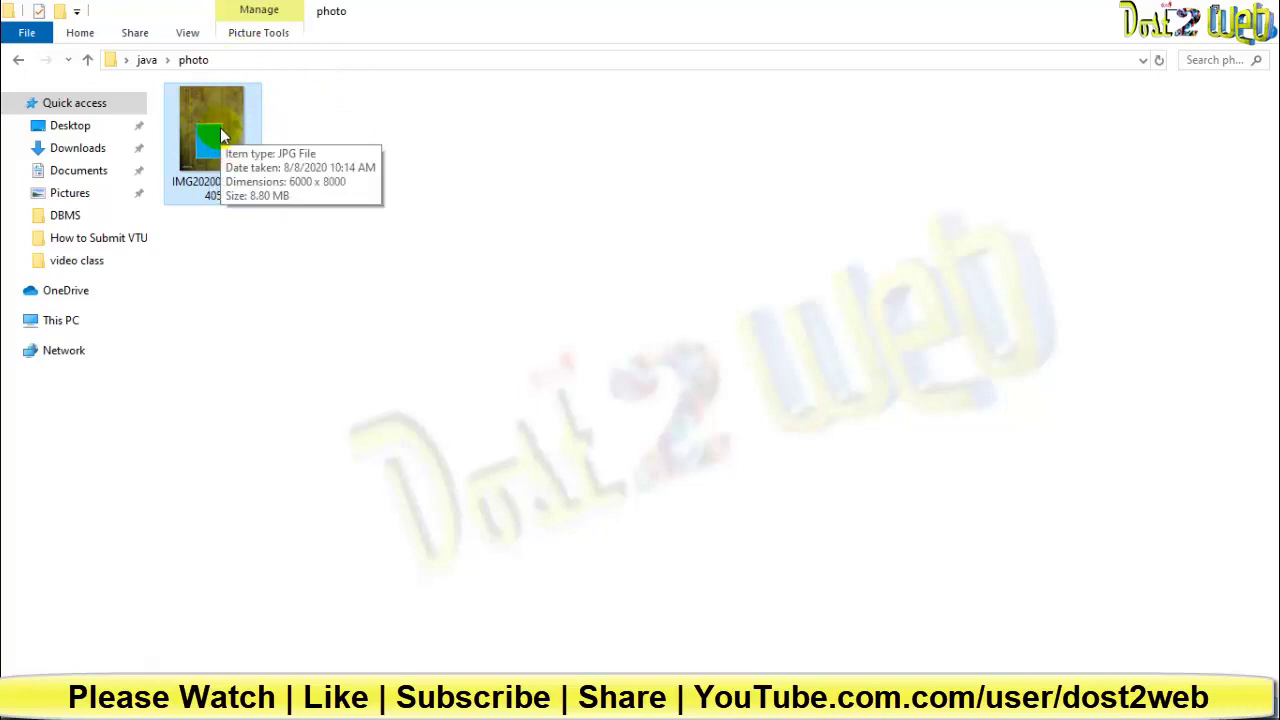
pyautogui.doubleClick(220, 127)
pyautogui.rightClick(221, 128)
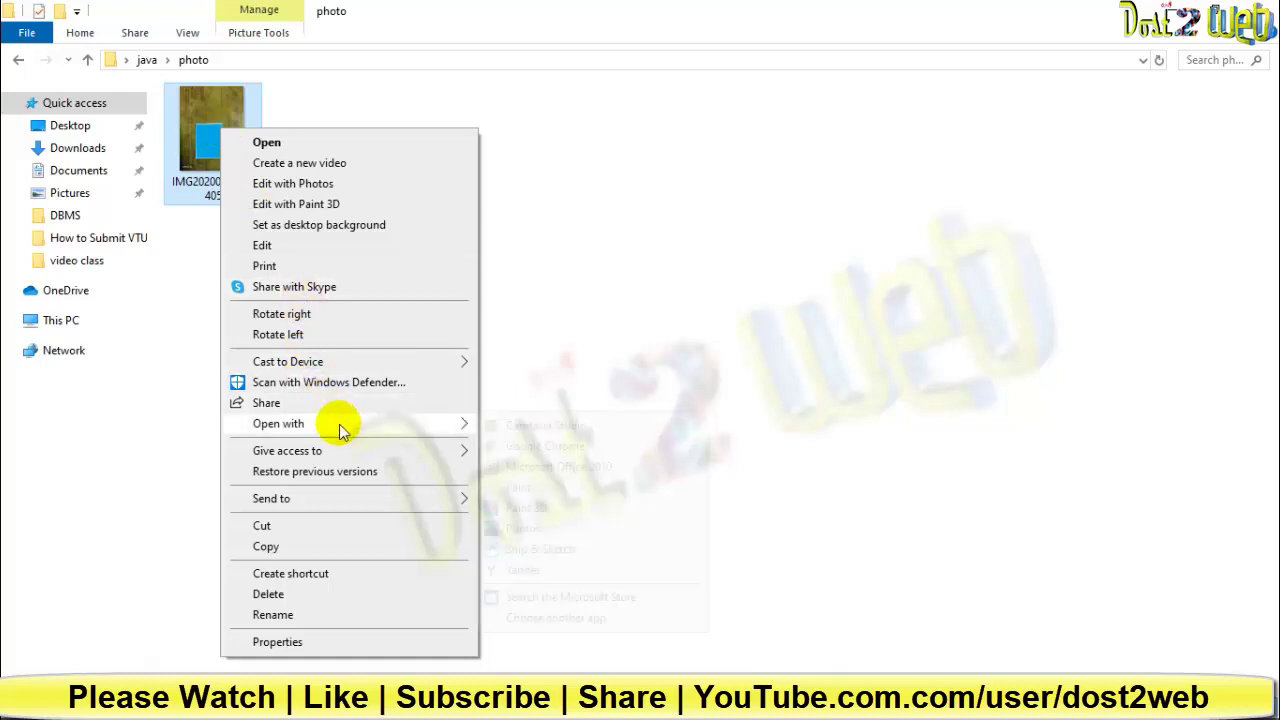
pyautogui.moveTo(339, 424)
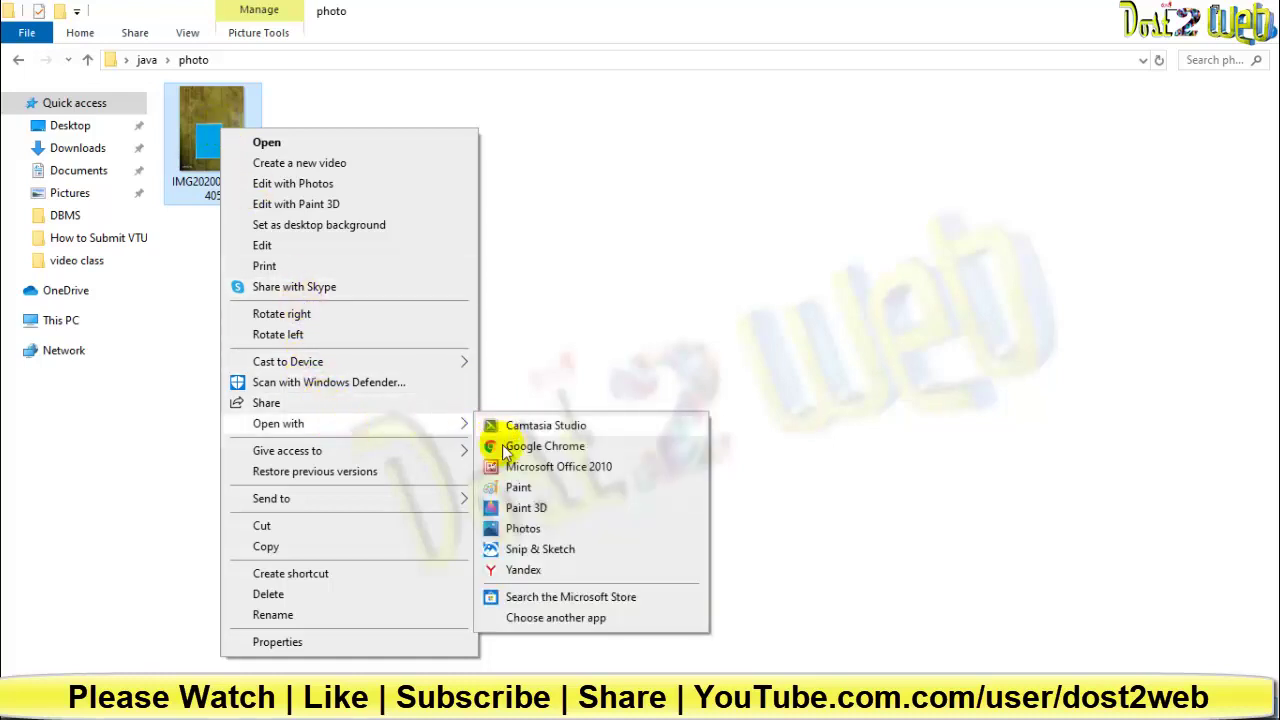
pyautogui.click(552, 490)
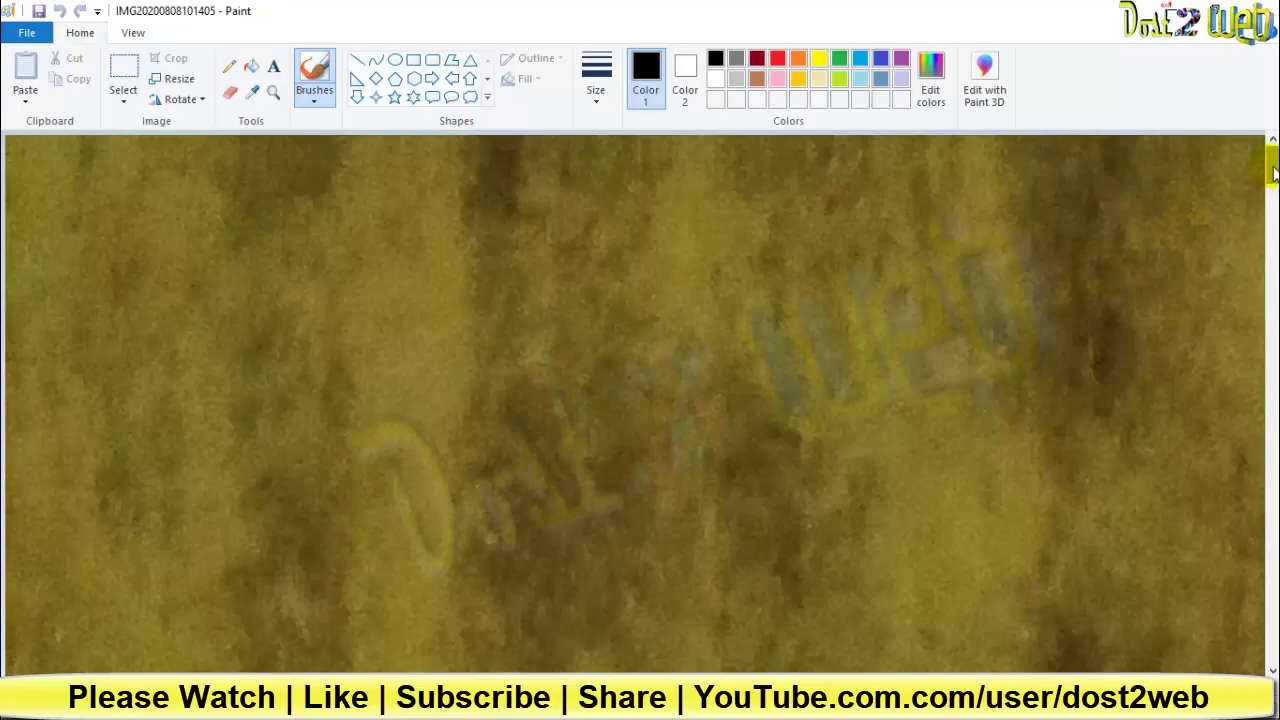
# Scroll the photo canvas and bring up Resize and Skew with Ctrl+W
pyautogui.moveTo(1274, 175); pyautogui.dragTo(1195, 160)
pyautogui.hotkey('ctrl', 'w')
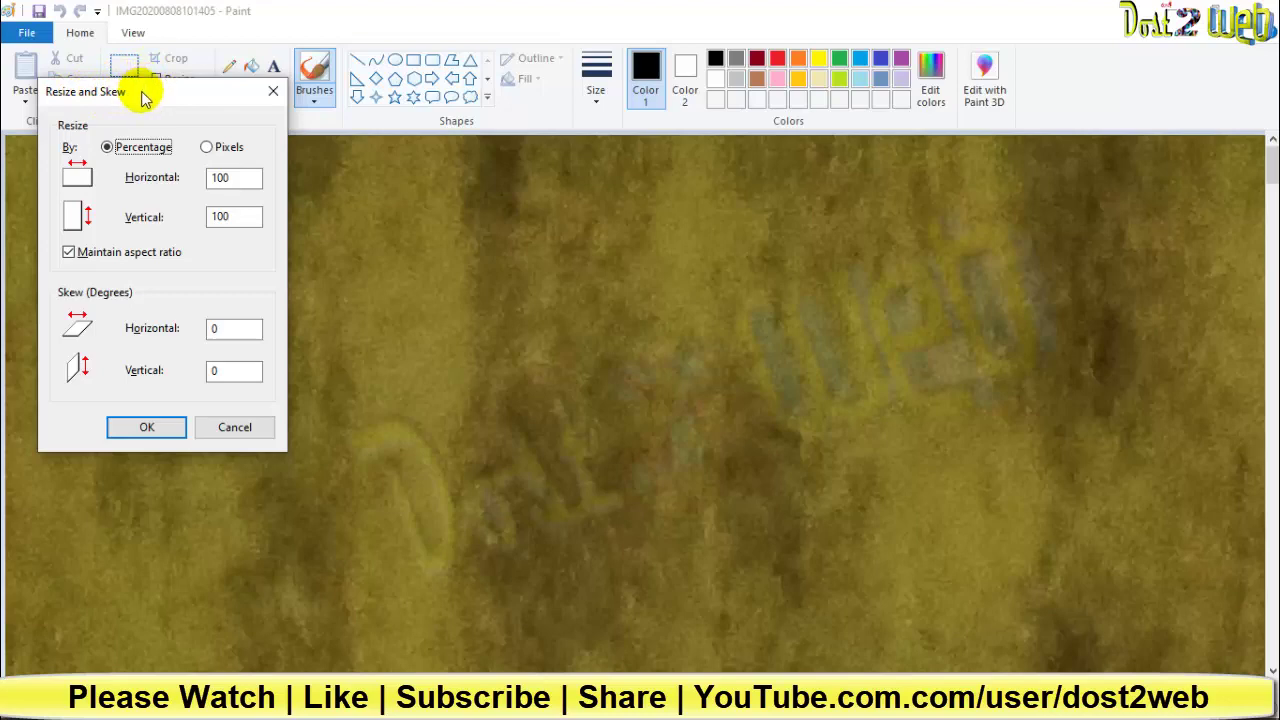
# Resize the phone photo to 40 percent by percentage, keeping the aspect ratio
pyautogui.moveTo(142, 97); pyautogui.dragTo(236, 128)
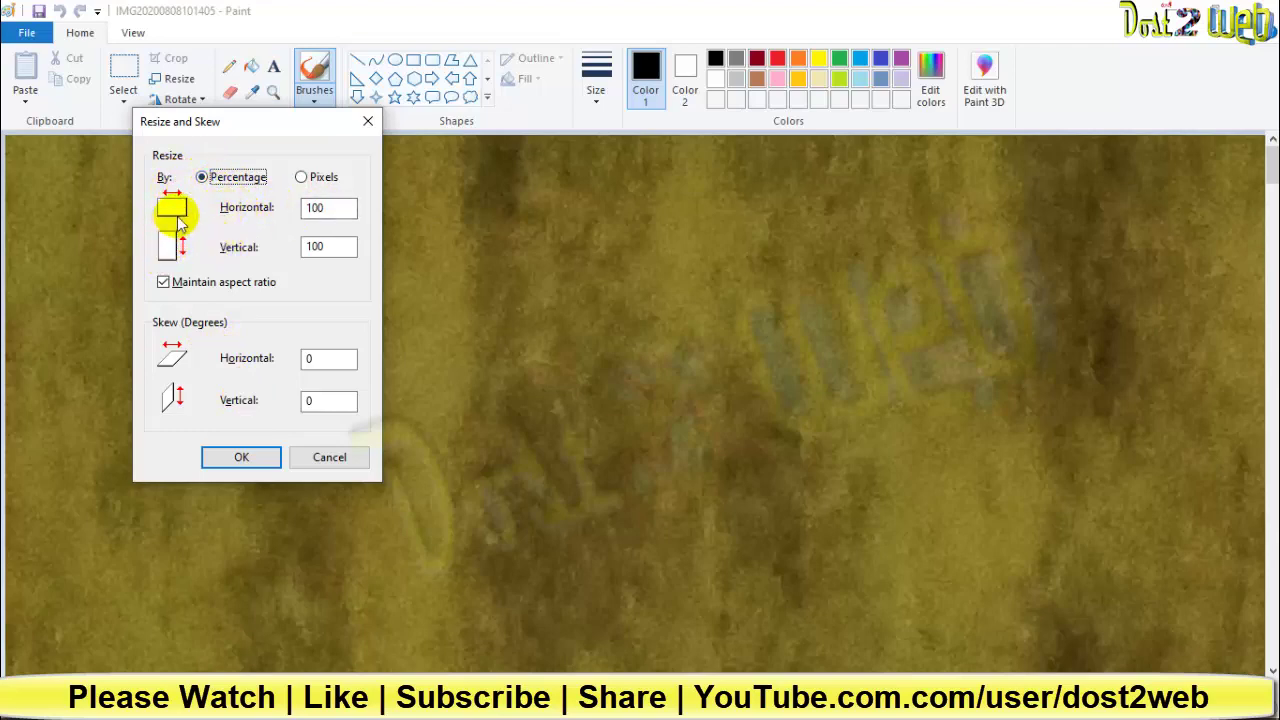
pyautogui.doubleClick(340, 219)
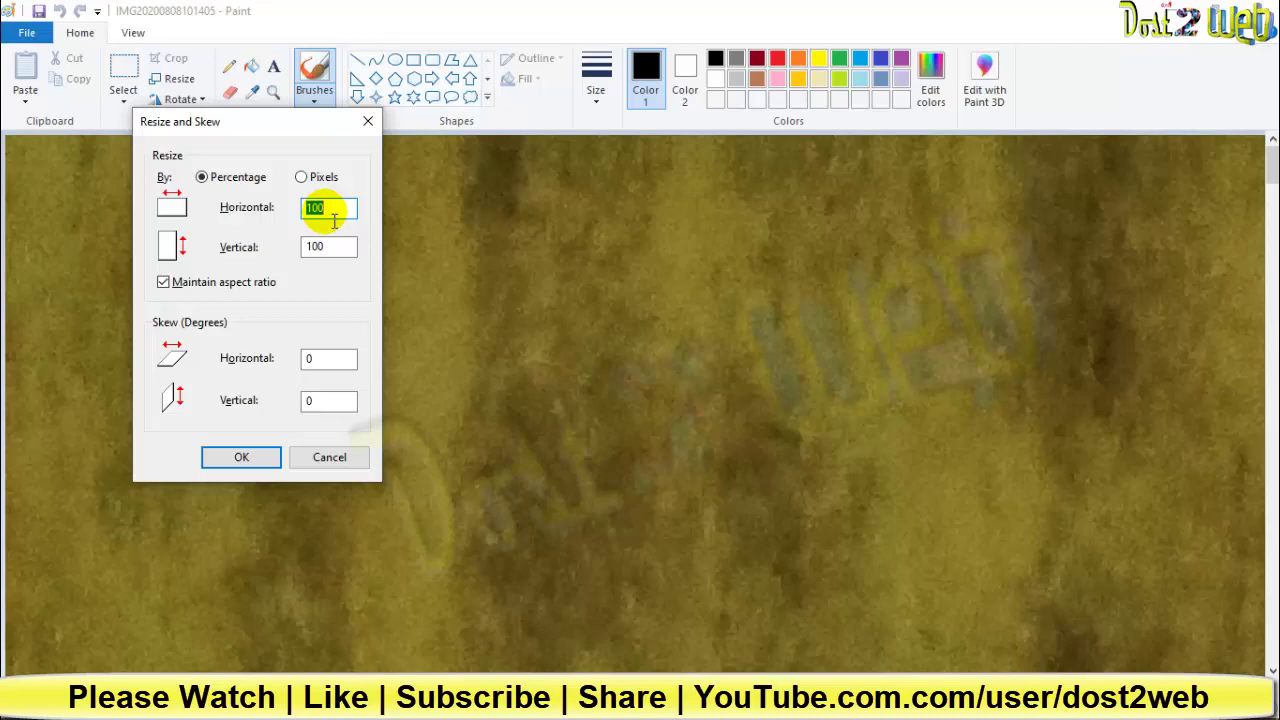
pyautogui.write('40')
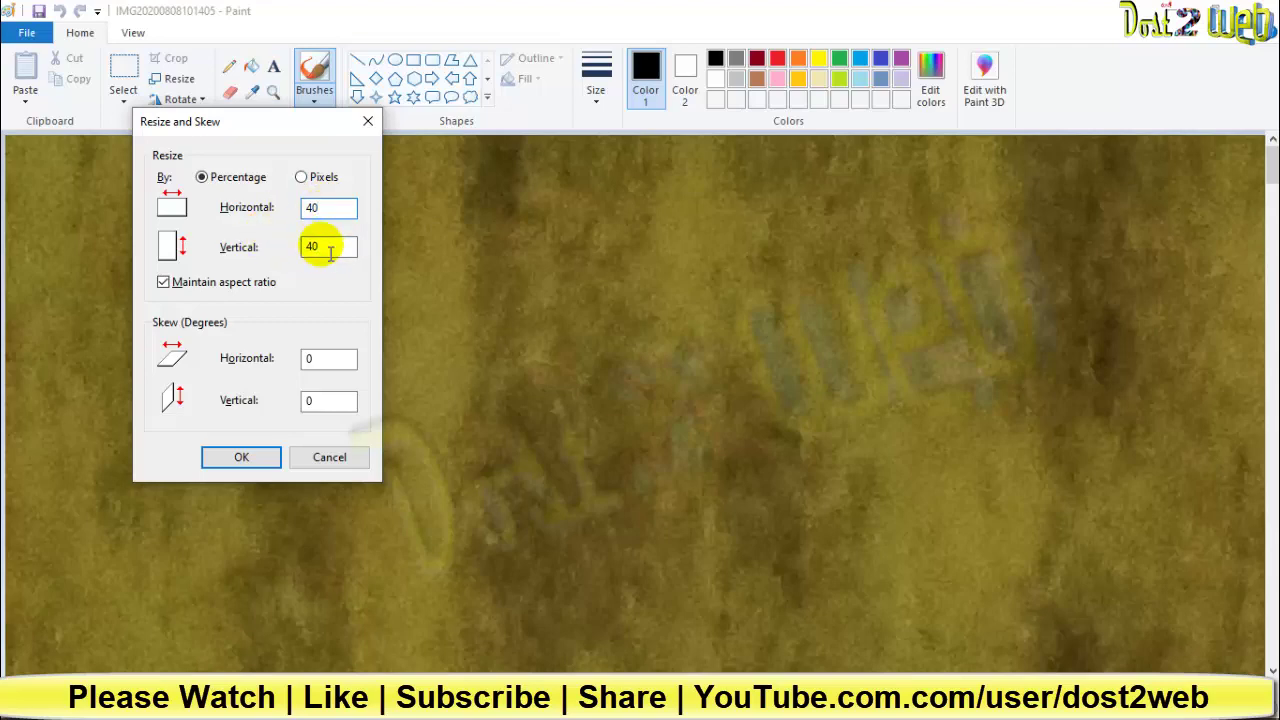
pyautogui.press('Return')
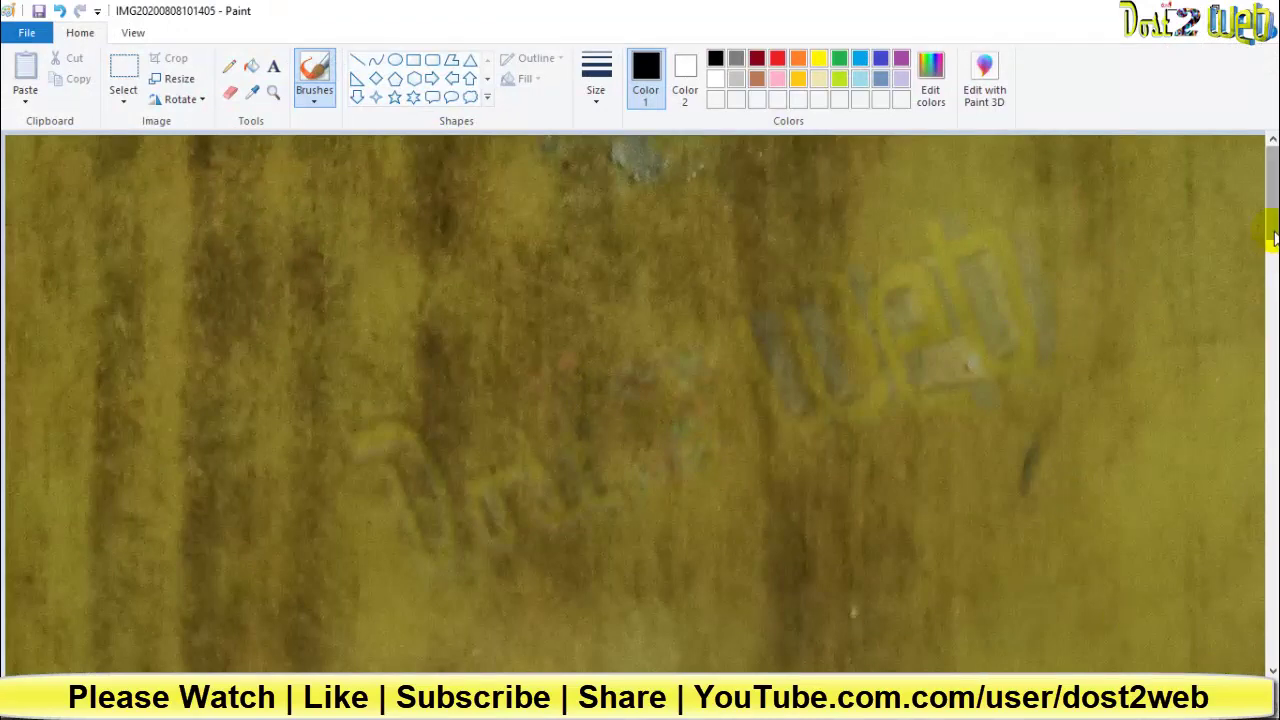
# Zoom out until the whole reduced photo with the blue sheet fits the window
pyautogui.scroll(-3, 640, 400)
pyautogui.scroll(-10, 1103, 582)
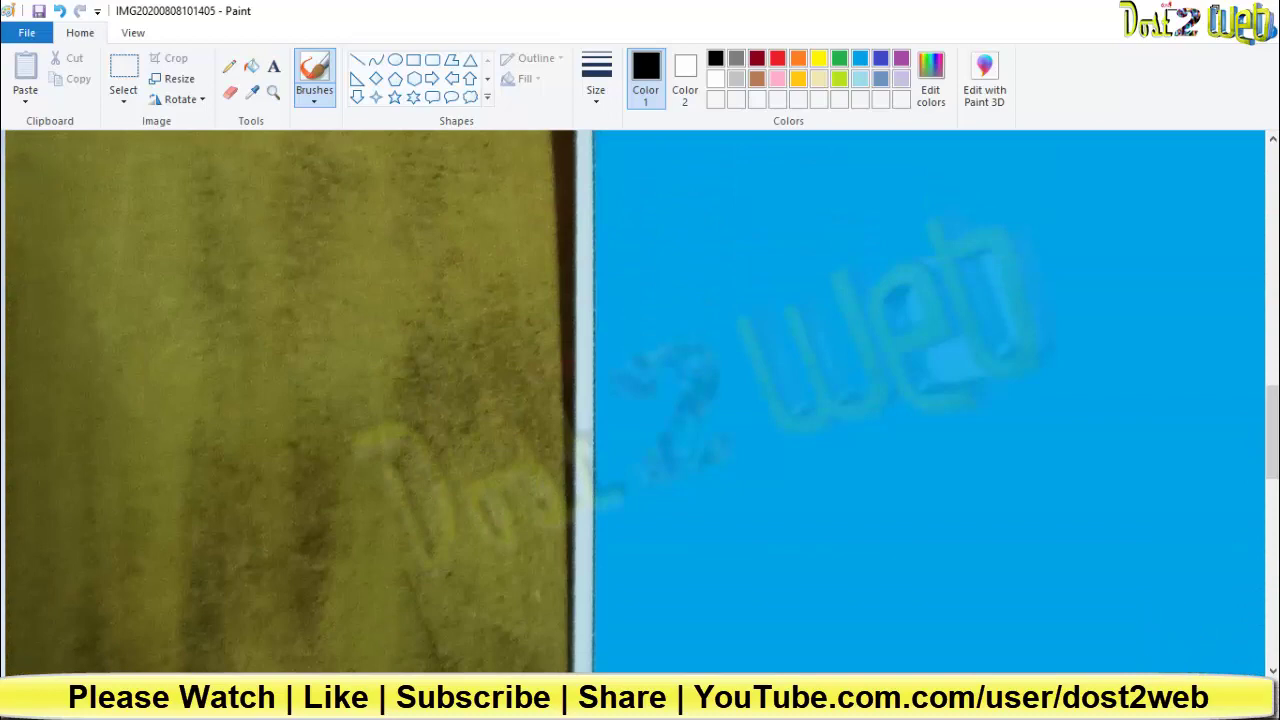
pyautogui.scroll(-1, 1166, 660)
pyautogui.scroll(-2, 1114, 666)
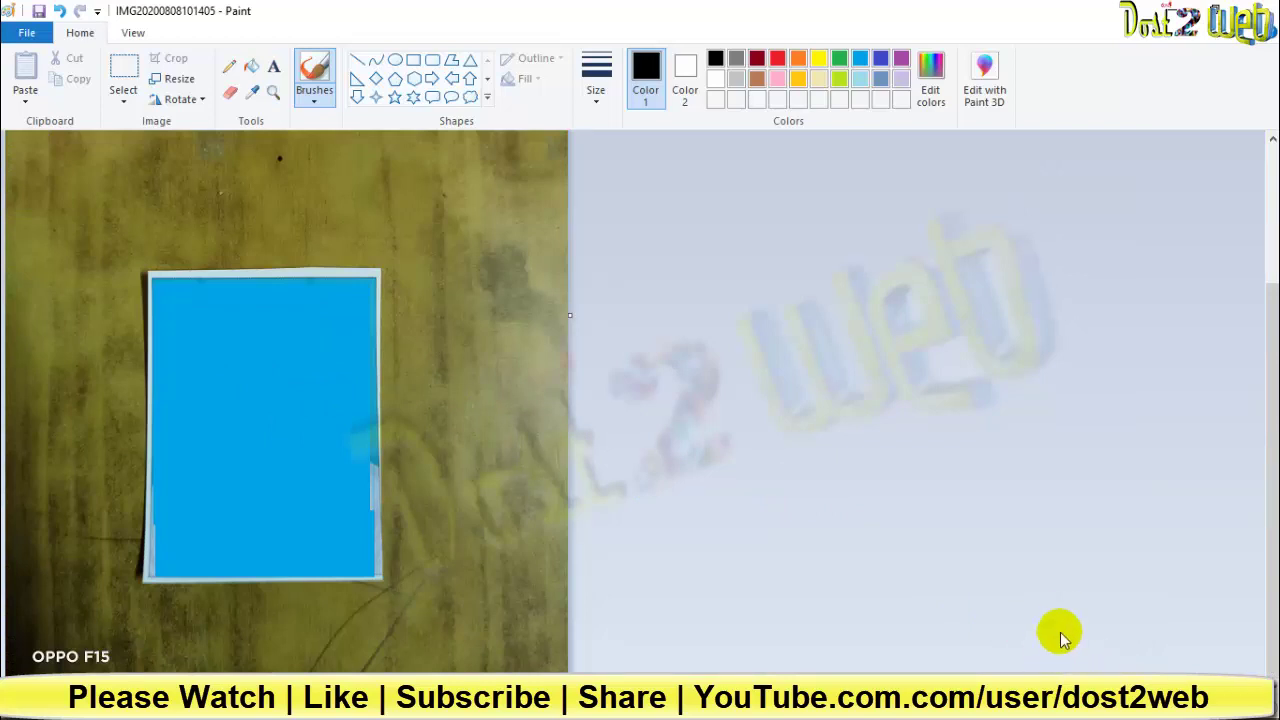
# Draw a rectangular selection around the blue paper and crop the photo to it
pyautogui.click(336, 396)
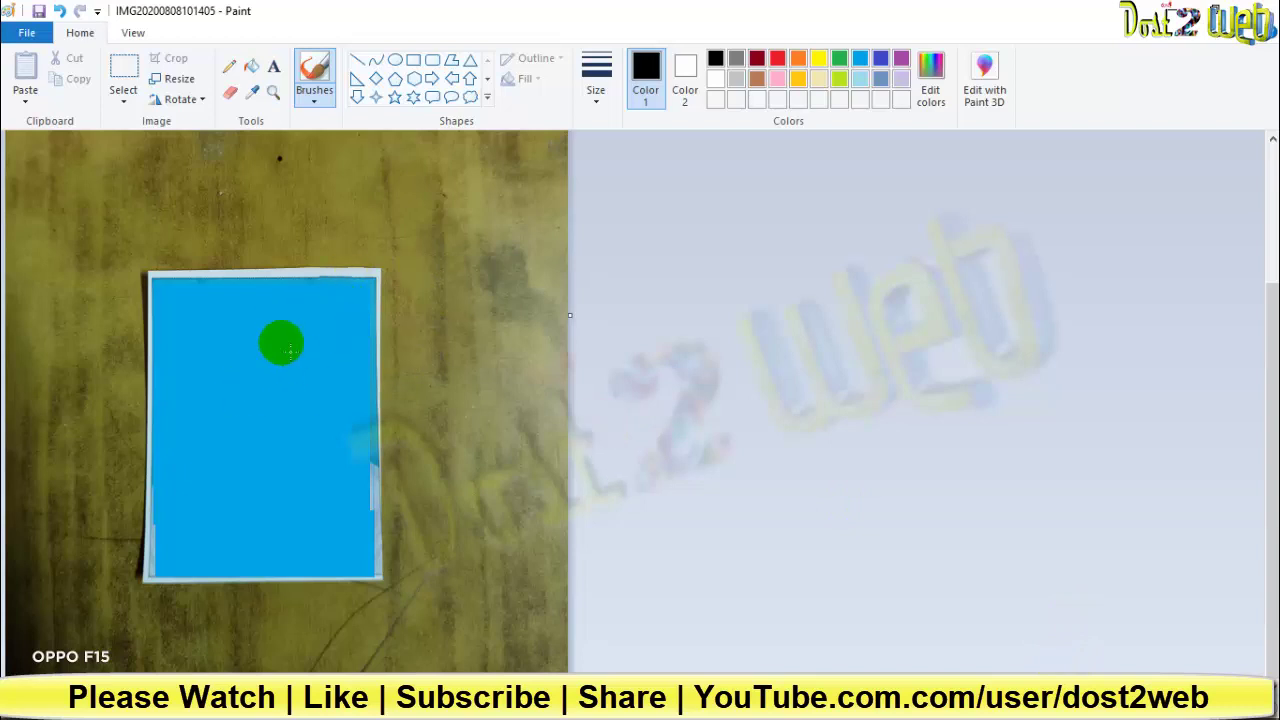
pyautogui.click(123, 70)
pyautogui.click(162, 289)
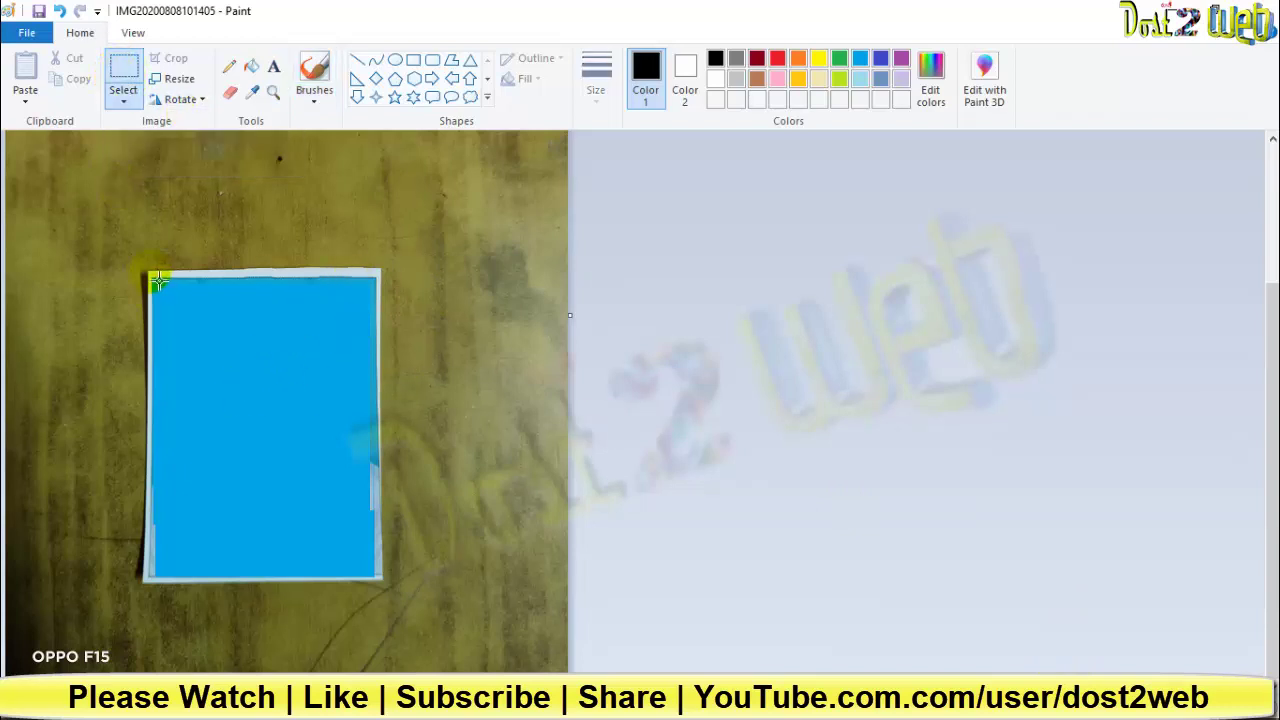
pyautogui.moveTo(158, 283); pyautogui.dragTo(386, 587)
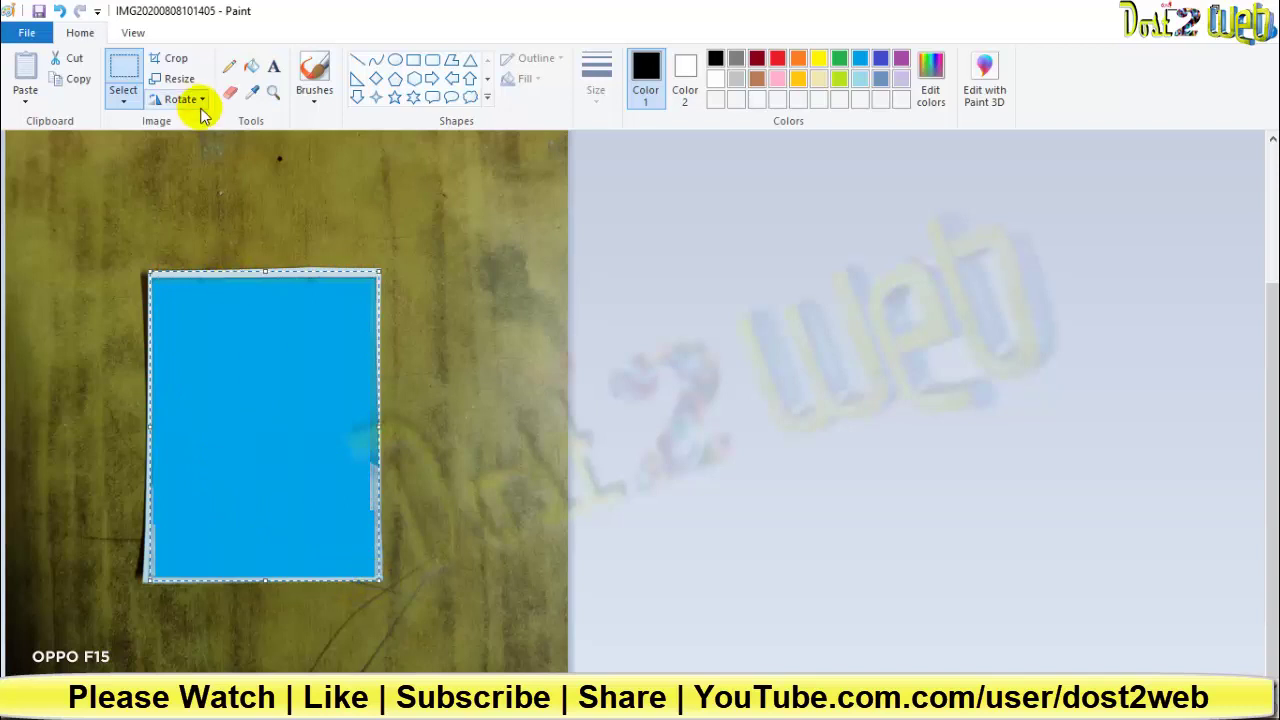
pyautogui.click(176, 64)
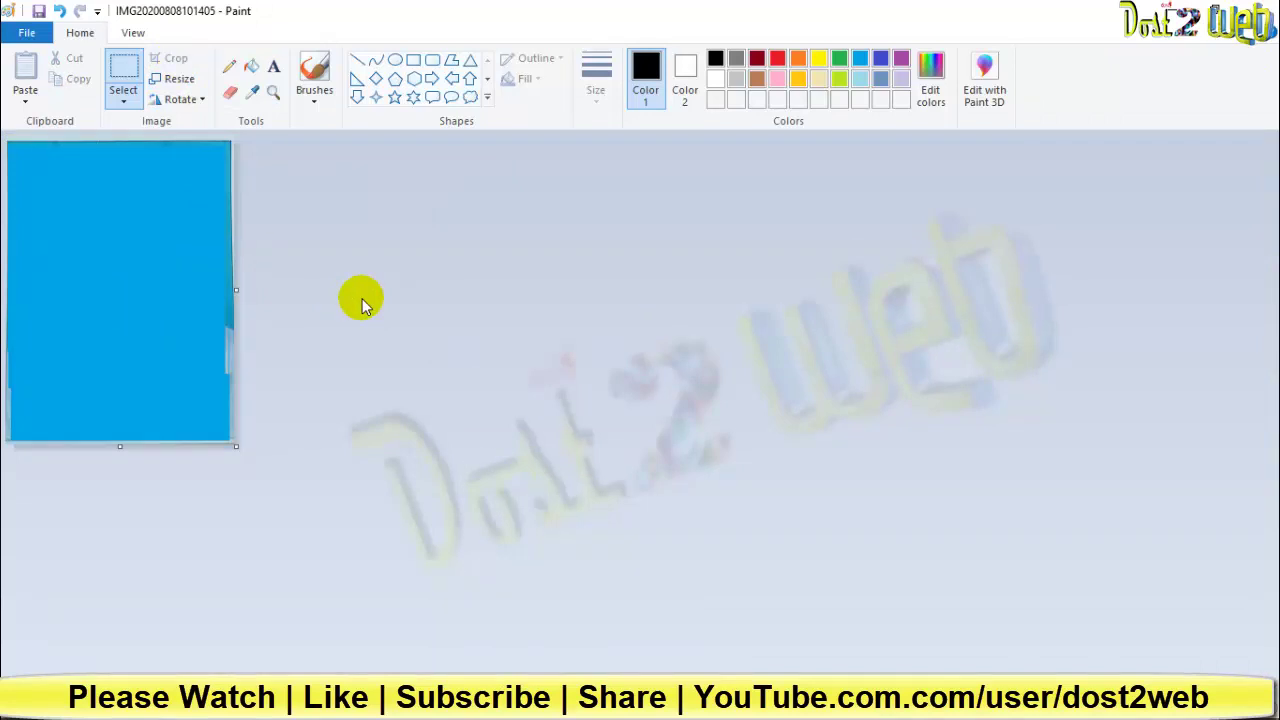
# Save the cropped blue photo and return to the photo folder window
pyautogui.click(40, 12)
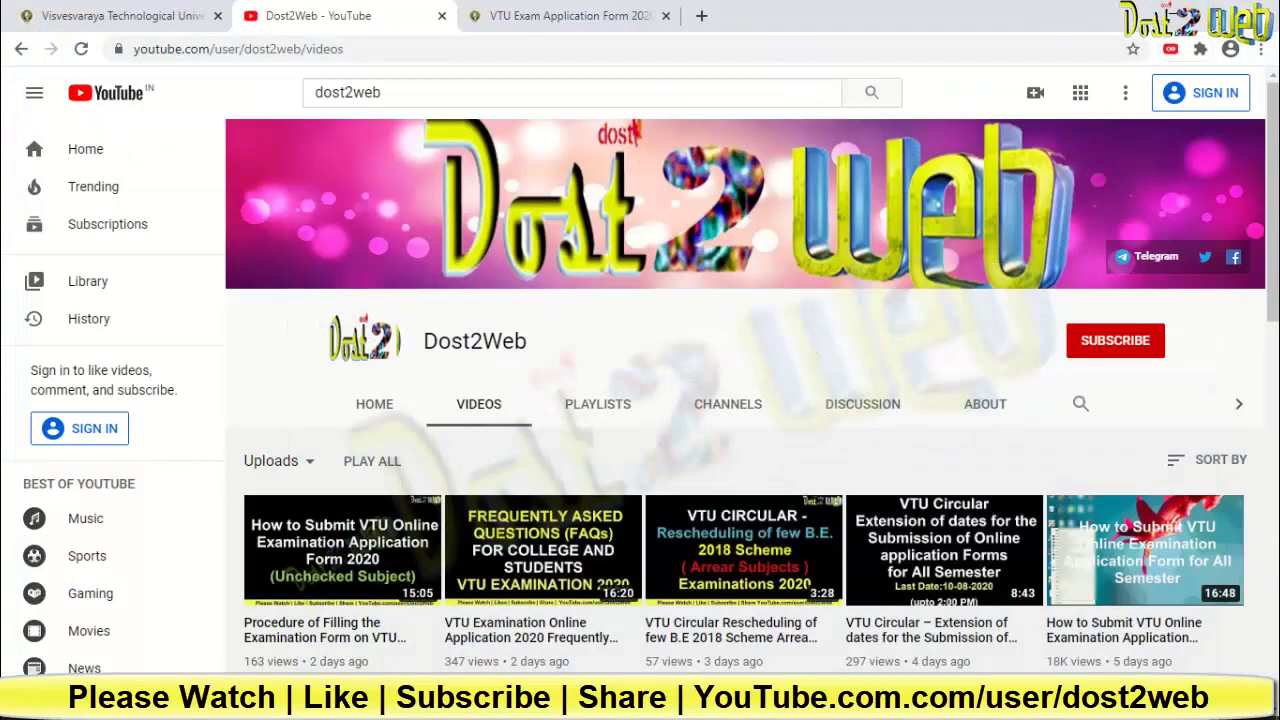
pyautogui.moveTo(407, 705)
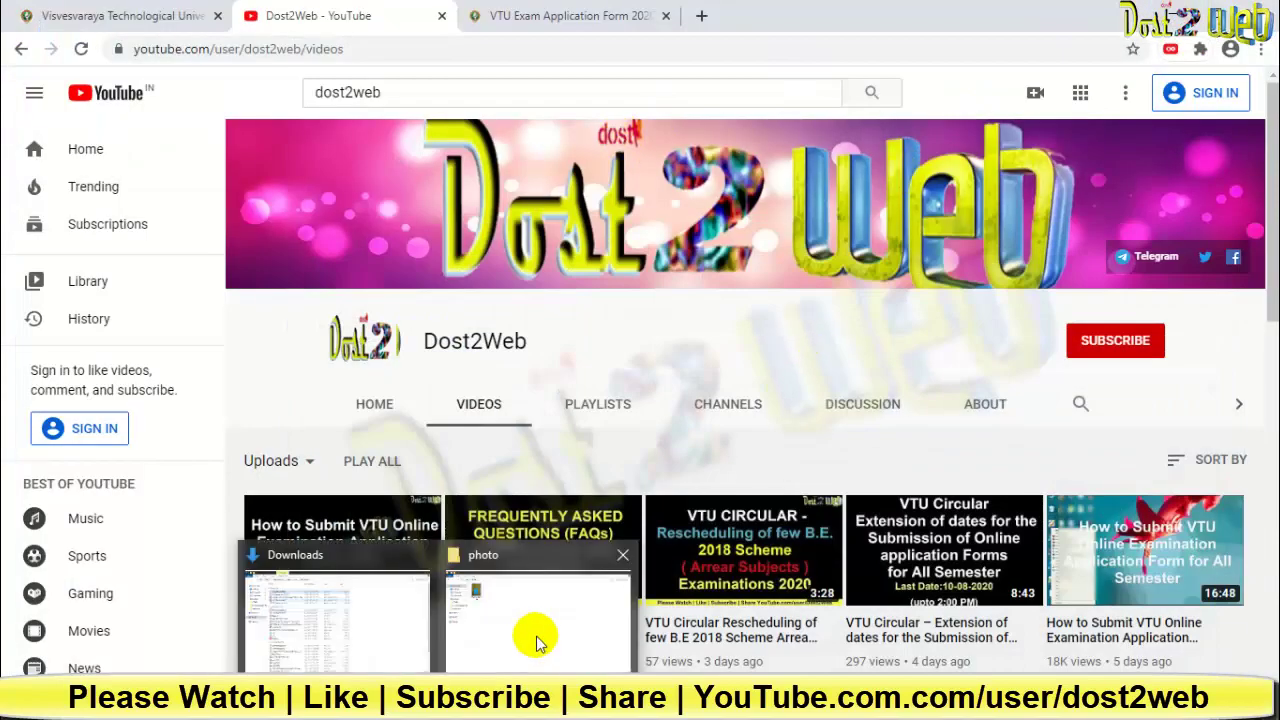
pyautogui.click(534, 640)
pyautogui.click(208, 163)
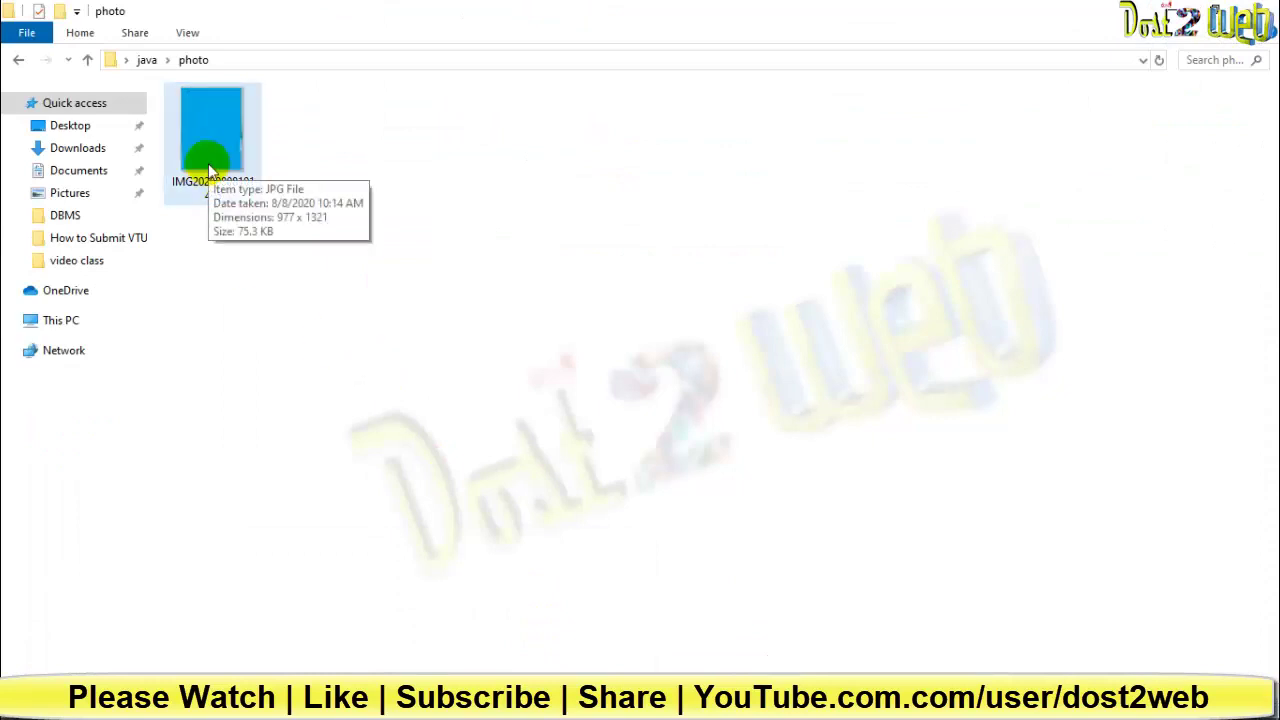
pyautogui.doubleClick(216, 185)
# Resize the cropped blue photo to 50 percent with aspect ratio maintained
pyautogui.click(489, 149)
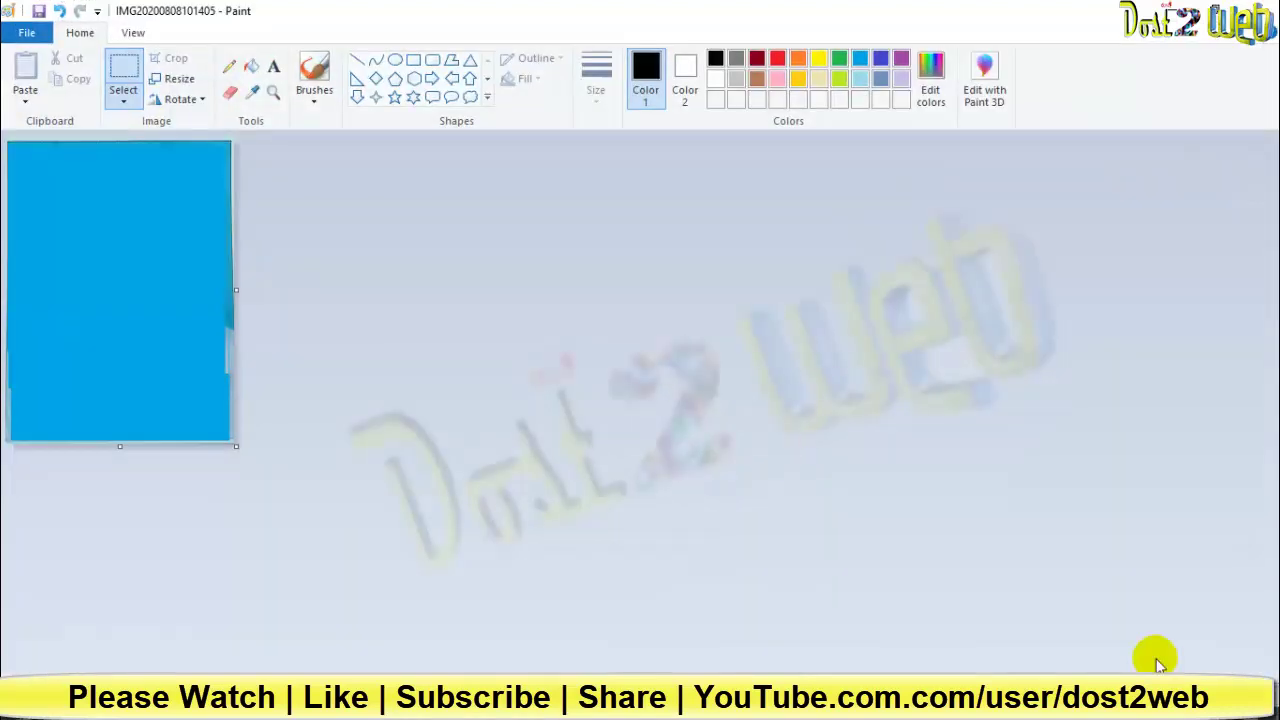
pyautogui.hotkey('ctrl', 'pageup')
pyautogui.hotkey('ctrl', 'pageup')
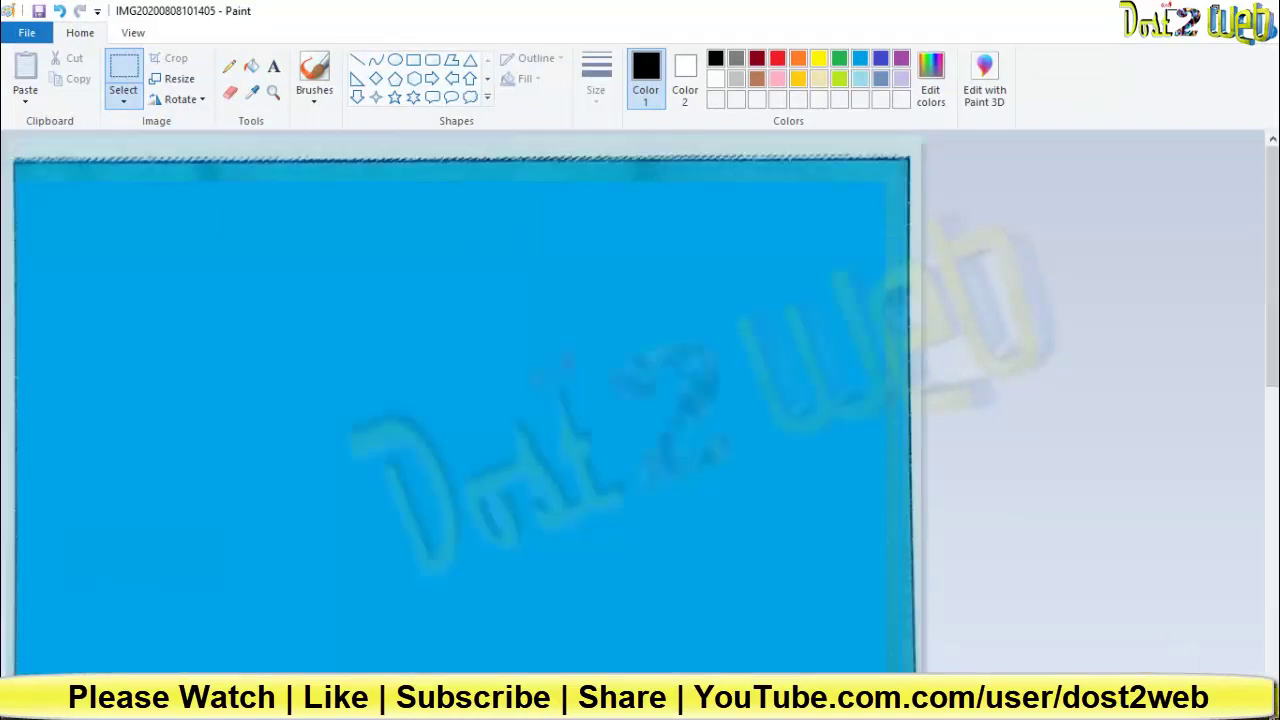
pyautogui.hotkey('ctrl', 'pageup')
pyautogui.hotkey('ctrl', 'pagedown')
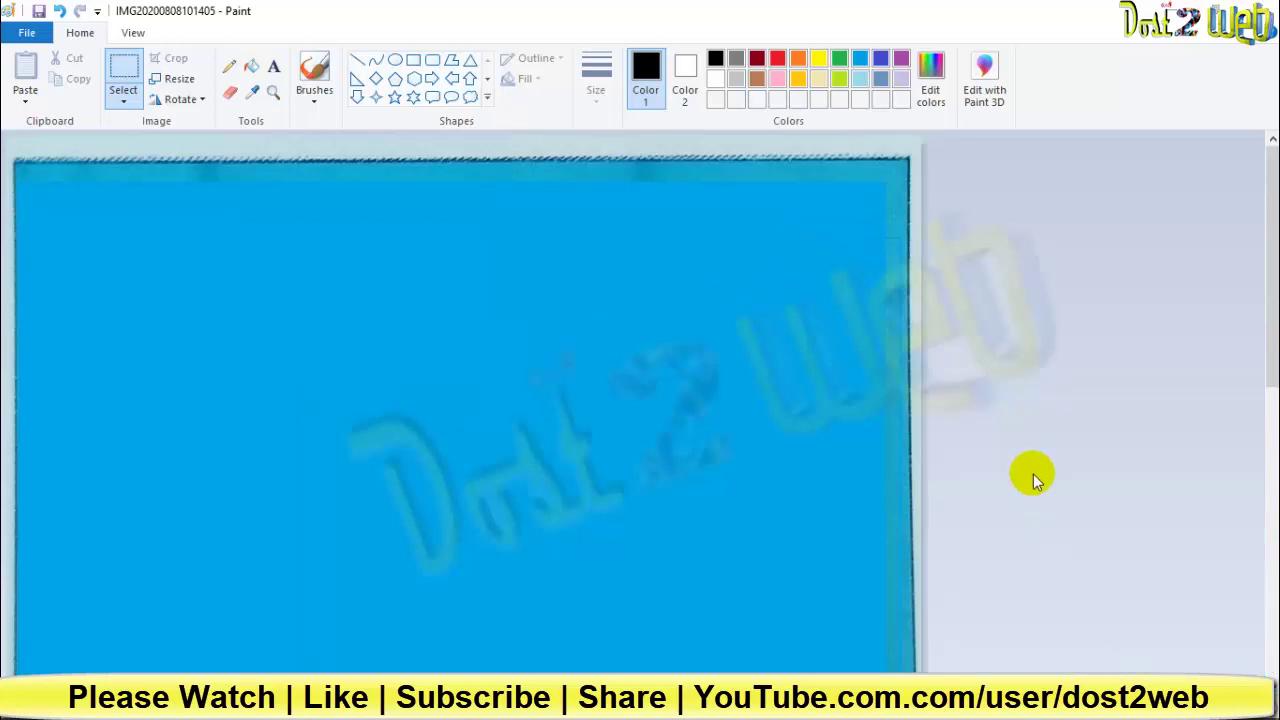
pyautogui.hotkey('ctrl', 'w')
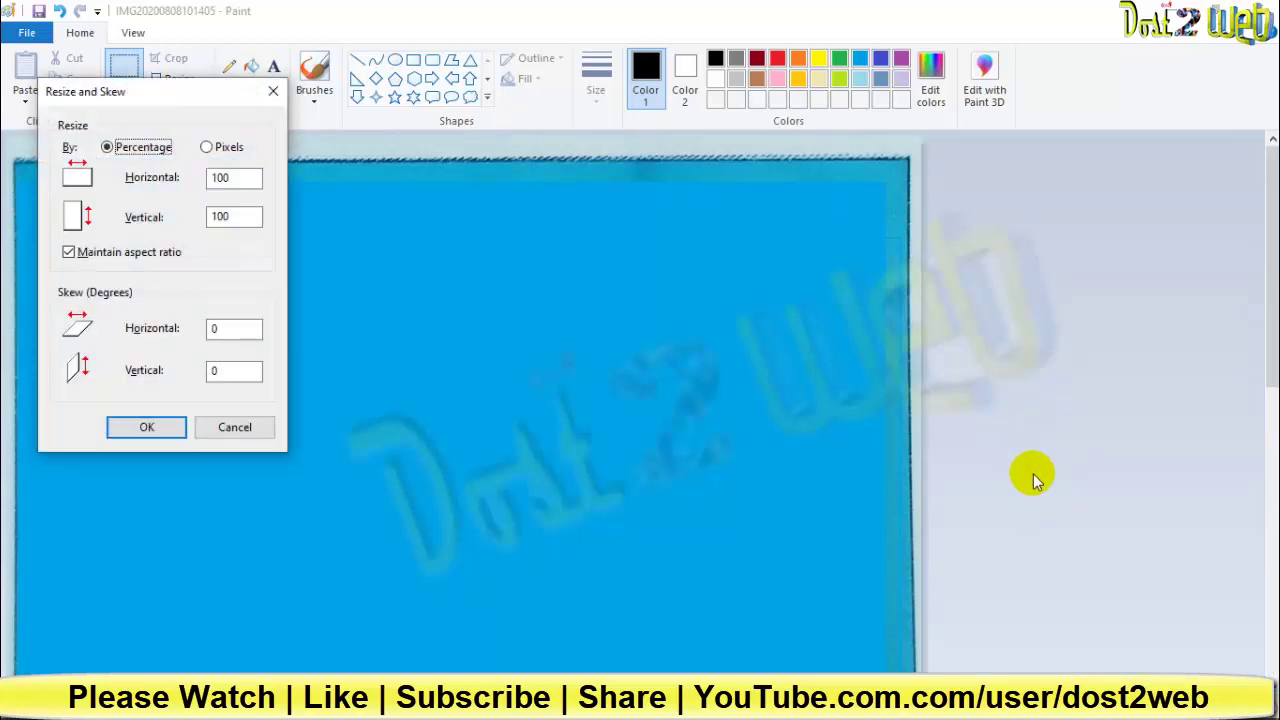
pyautogui.doubleClick(245, 188)
pyautogui.write('50')
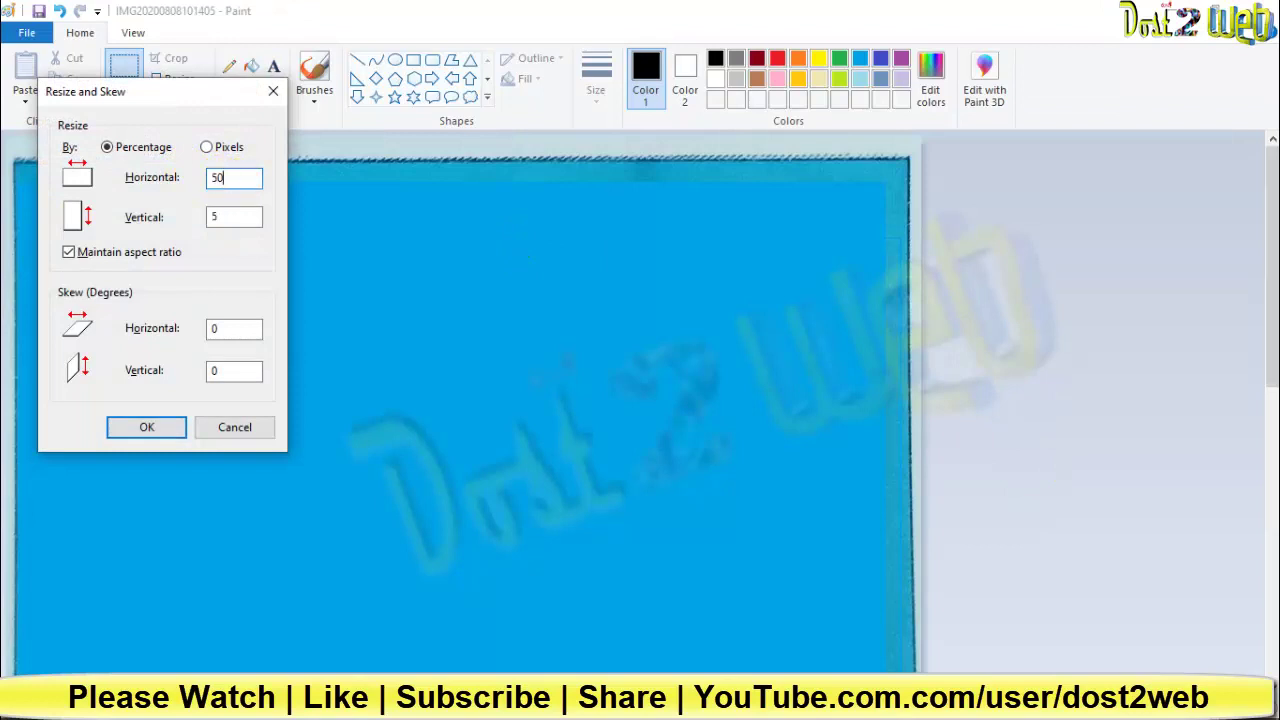
pyautogui.press('Return')
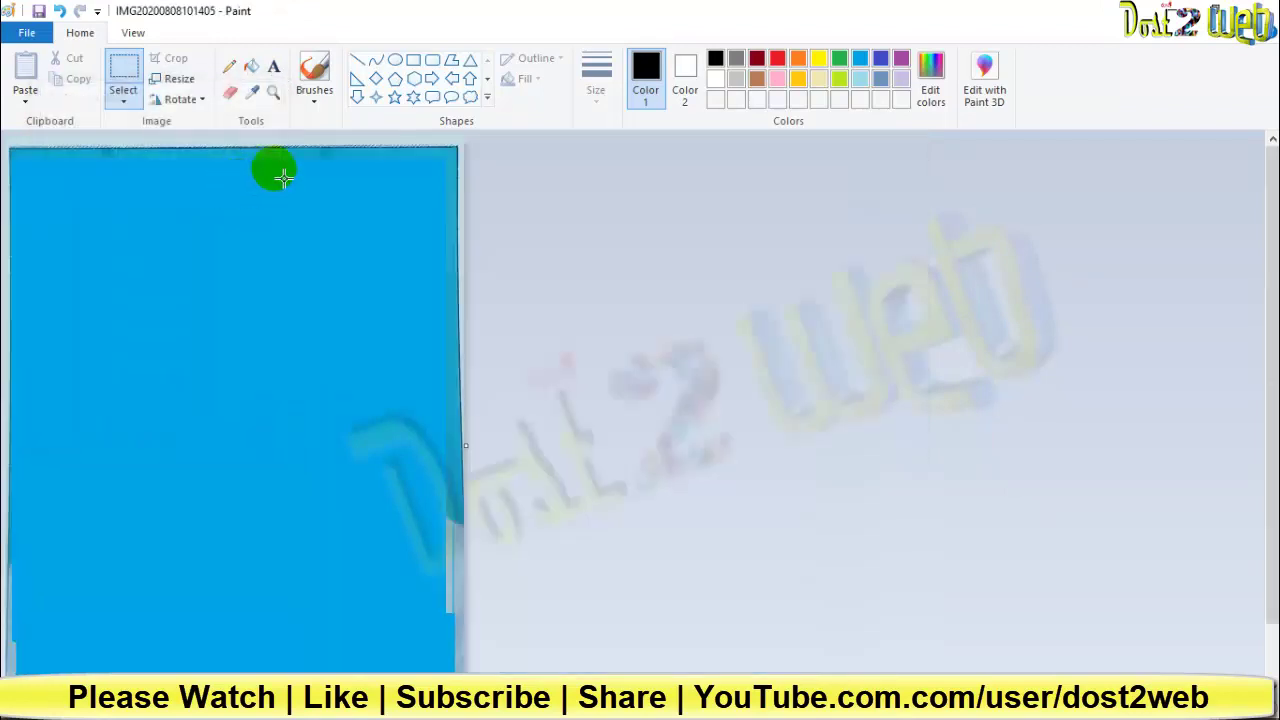
# Close Paint, check the photo file is 489 x 661 and 26.5 KB, and switch to the browser
pyautogui.click(1255, 10)
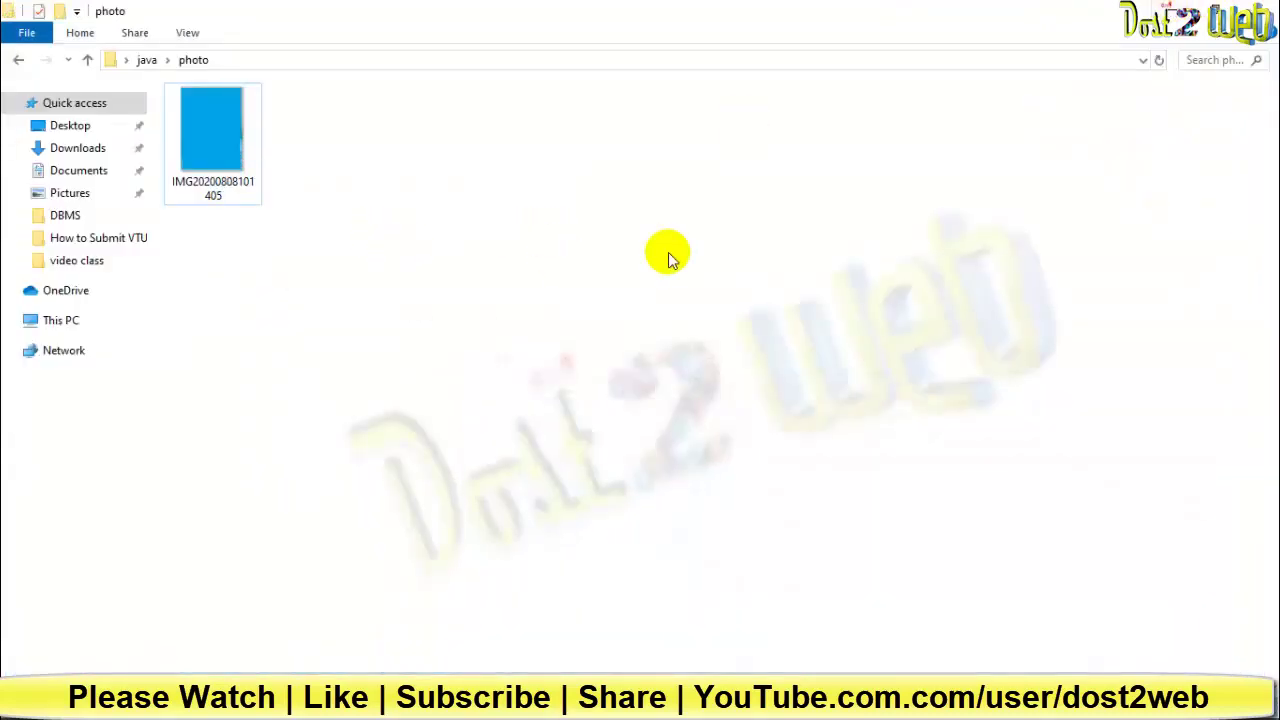
pyautogui.moveTo(189, 186)
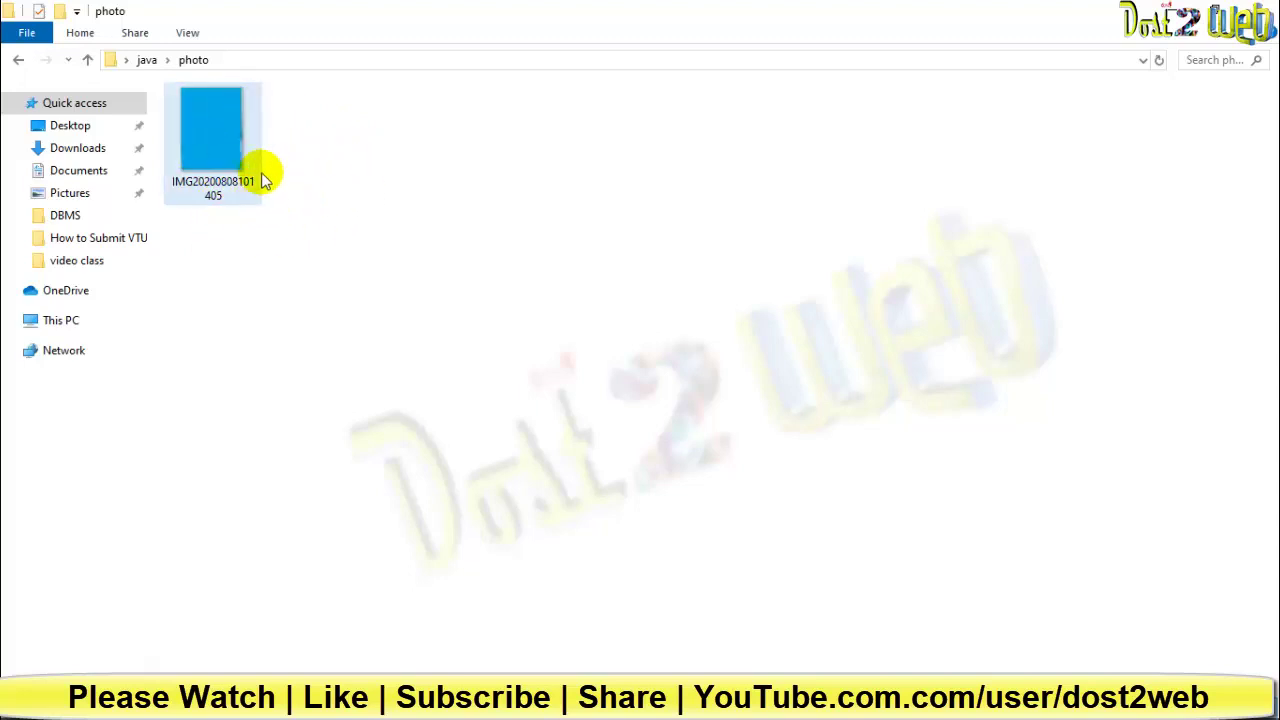
pyautogui.click(305, 168)
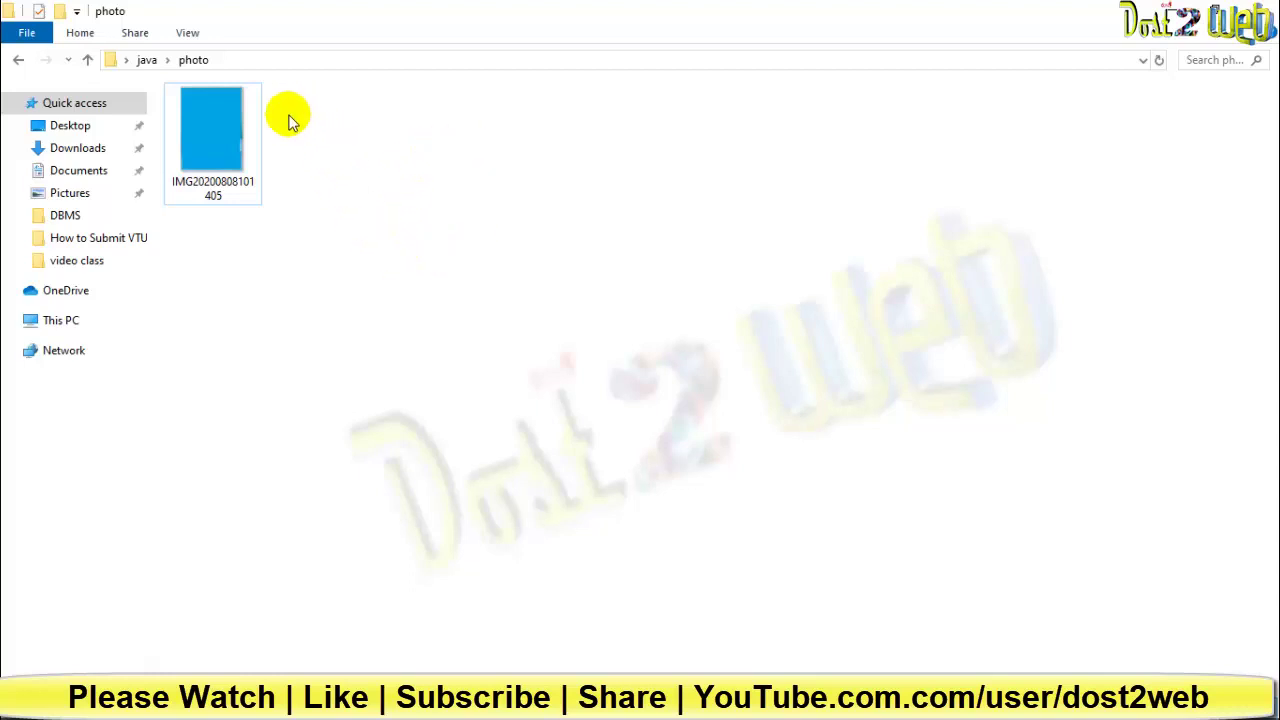
pyautogui.click(226, 113)
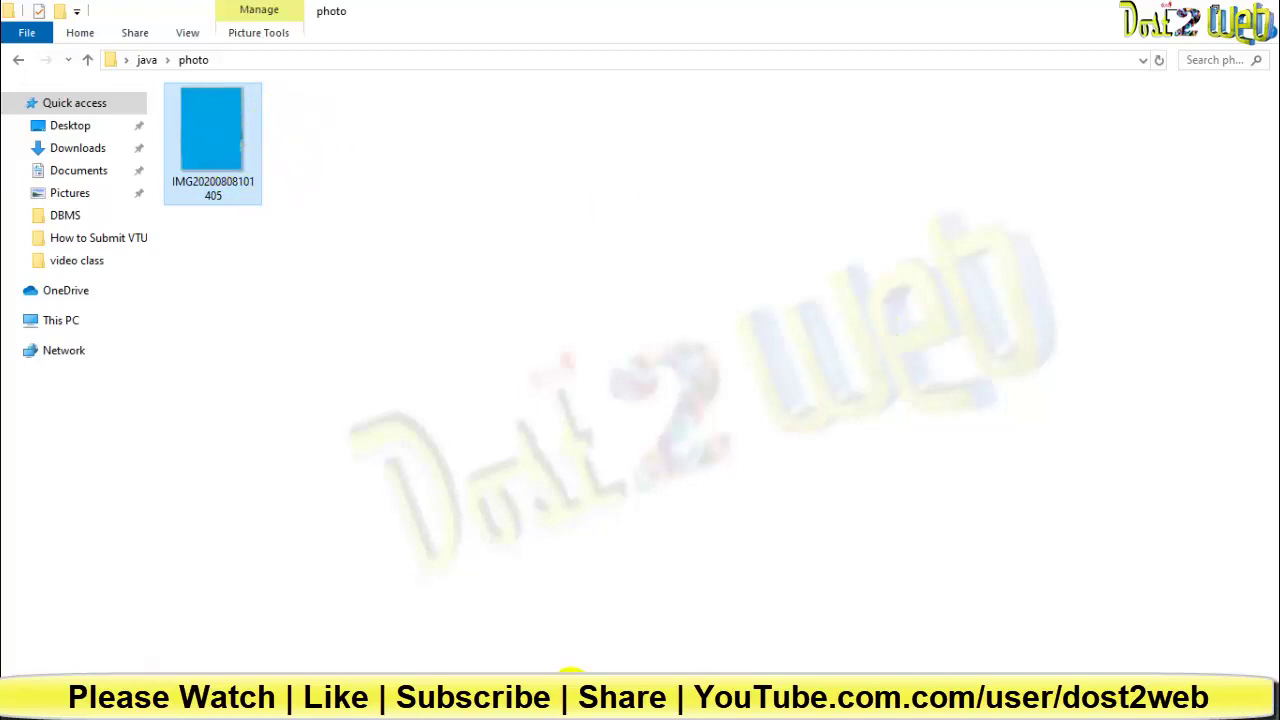
pyautogui.hotkey('alt', 'Tab')
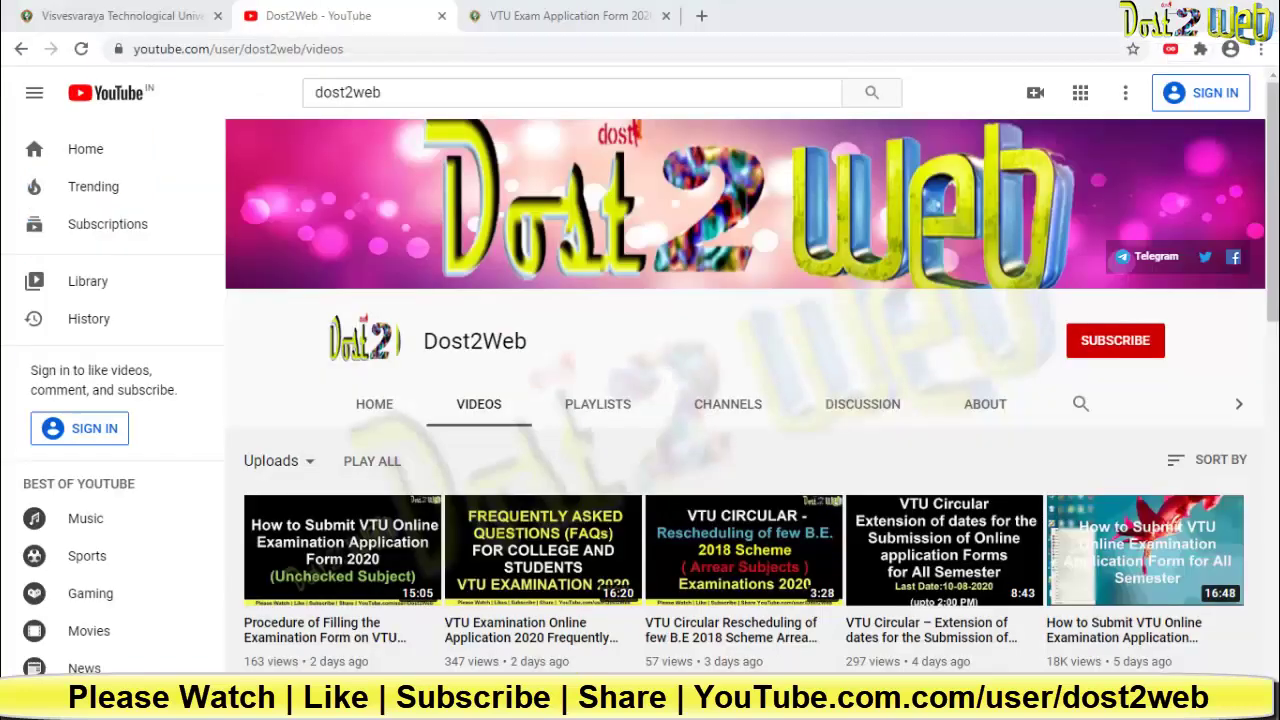
pyautogui.click(555, 14)
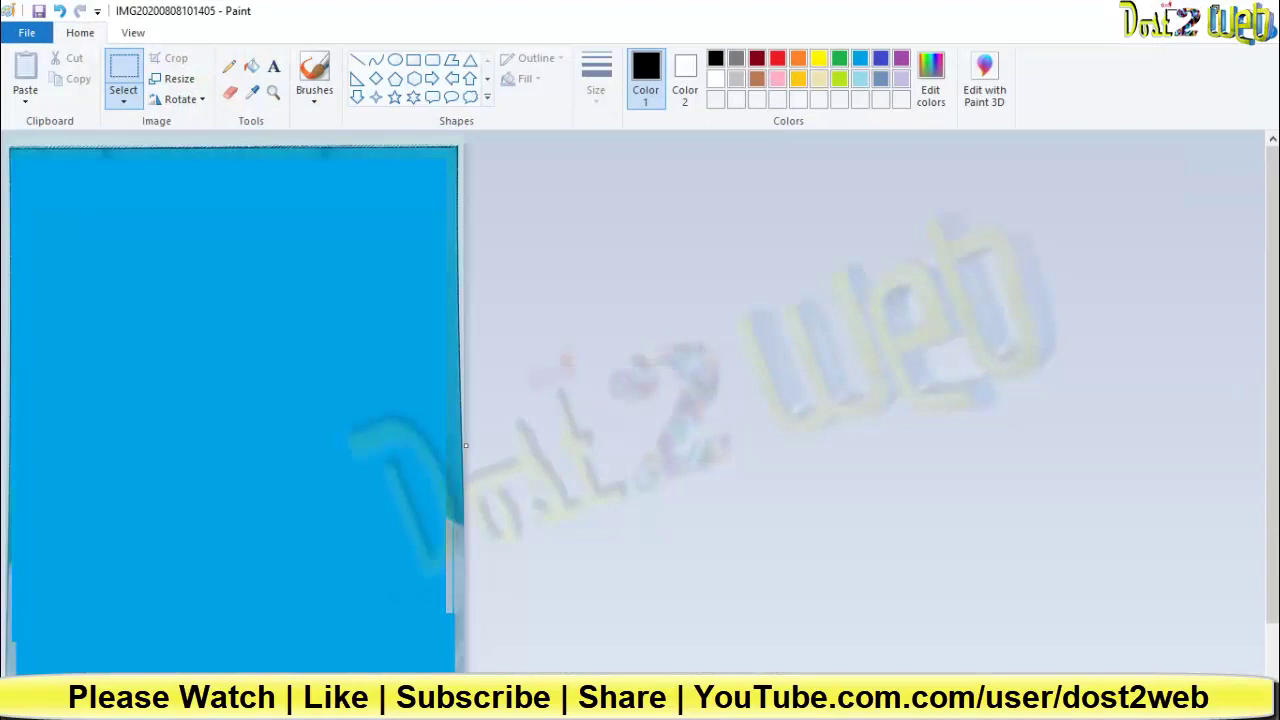
pyautogui.click(440, 705)
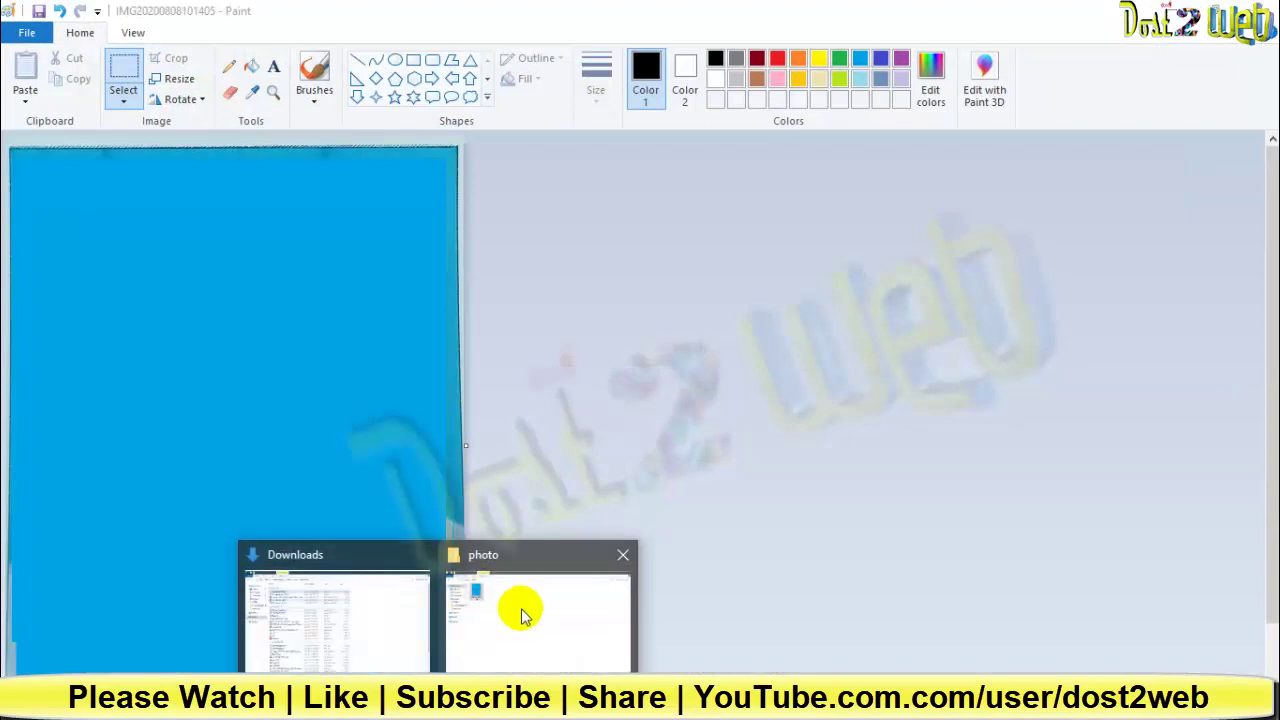
pyautogui.click(523, 609)
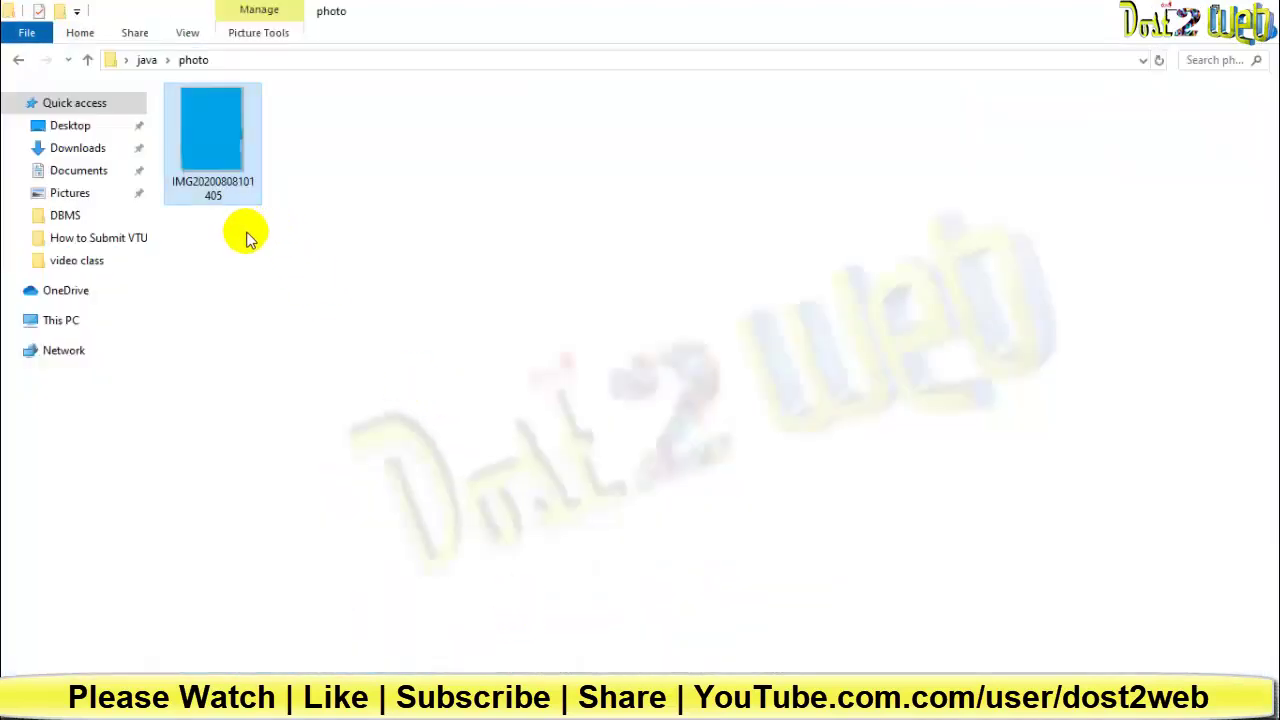
pyautogui.click(224, 173)
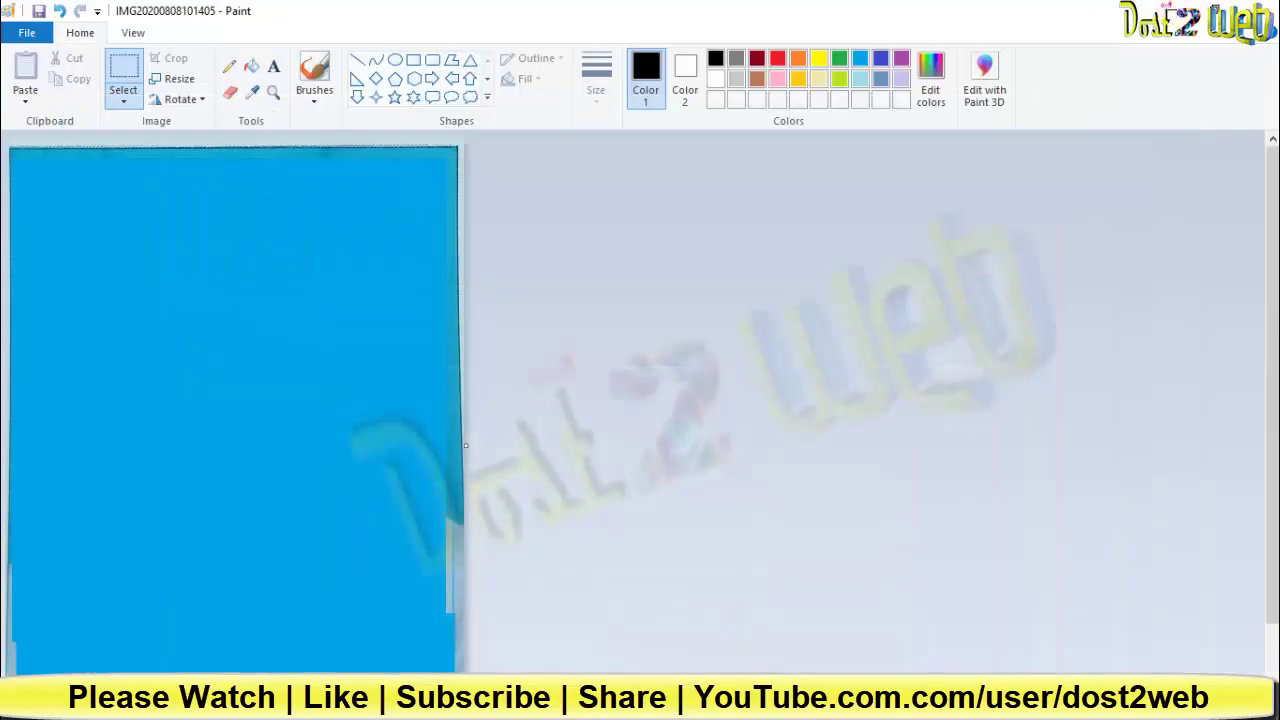
# Bring the VTU UG Examination Application Form sign-in page to the front in Chrome
pyautogui.moveTo(530, 705)
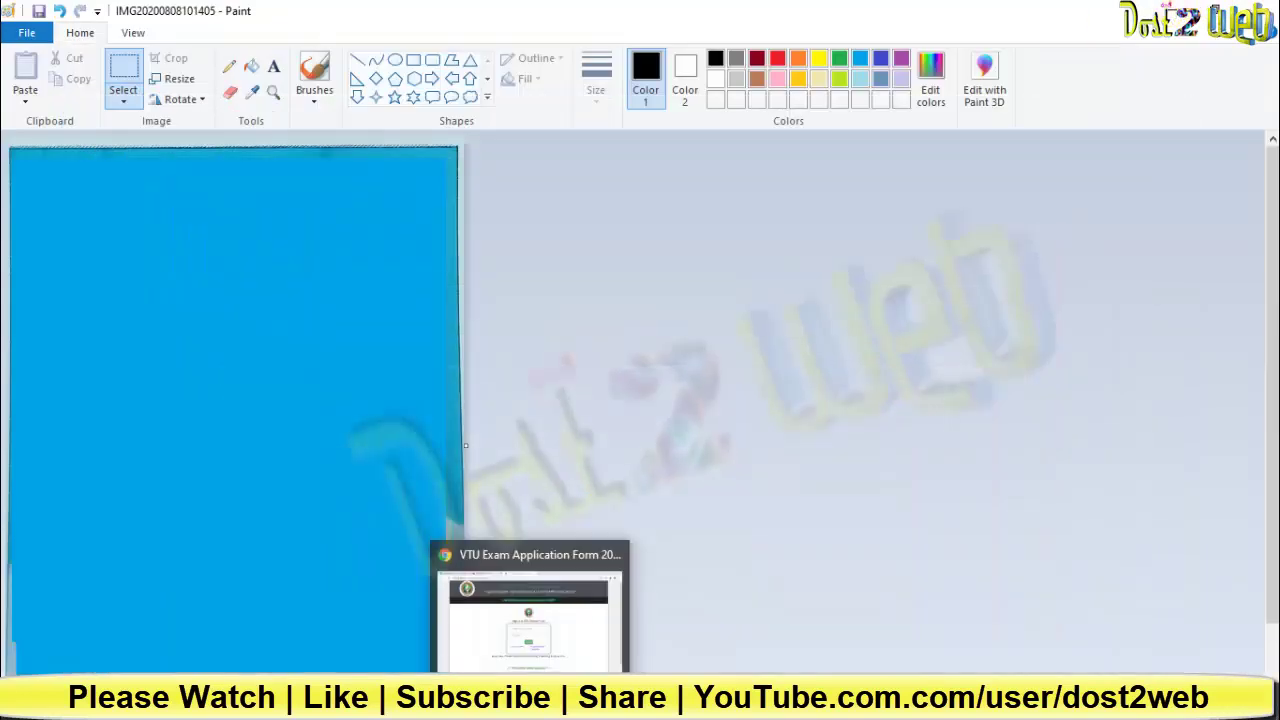
pyautogui.click(470, 618)
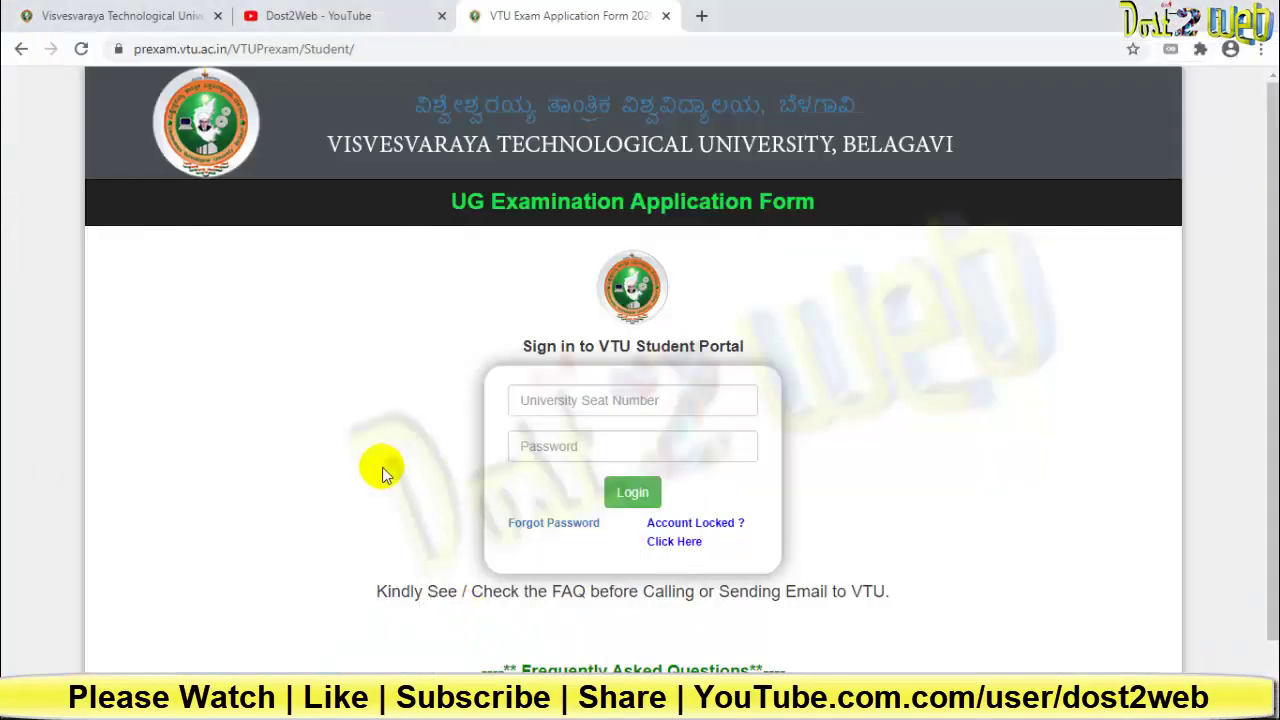